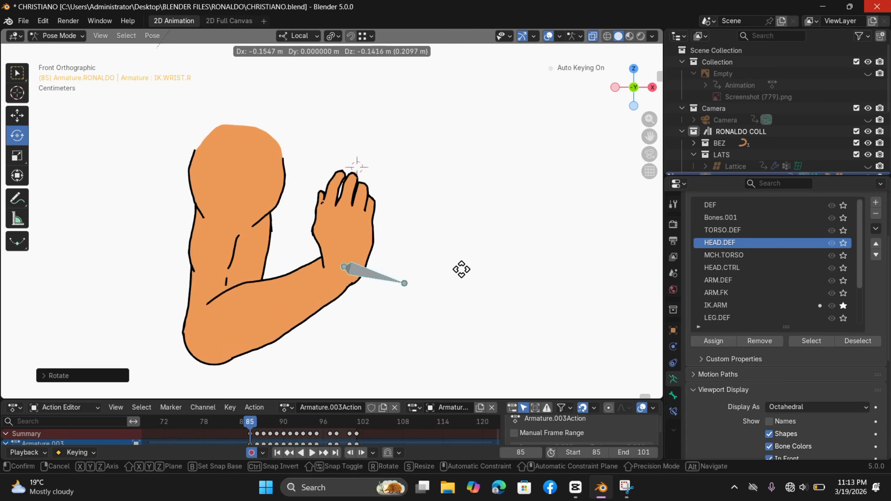
# Step: Pose the character arms by moving the IK.WRIST.R bone and raising the opposite wrist's IK bone
pyautogui.click(510, 206)
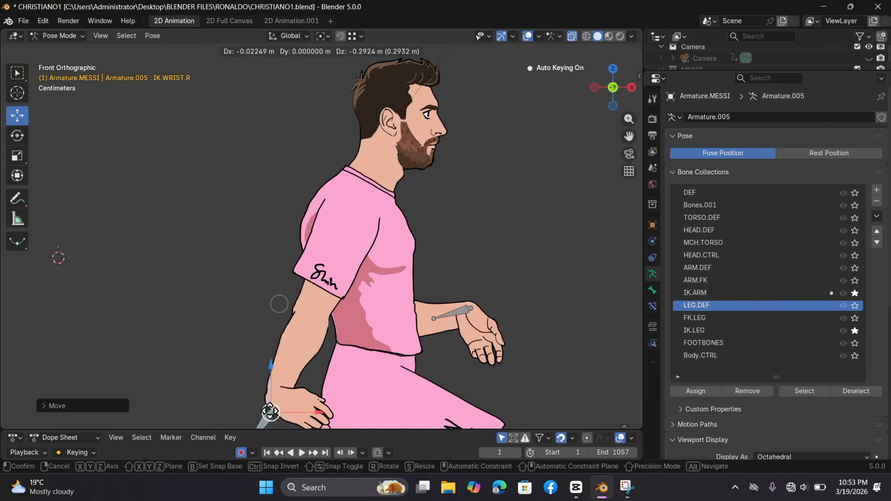
pyautogui.moveTo(288, 397); pyautogui.dragTo(246, 309)
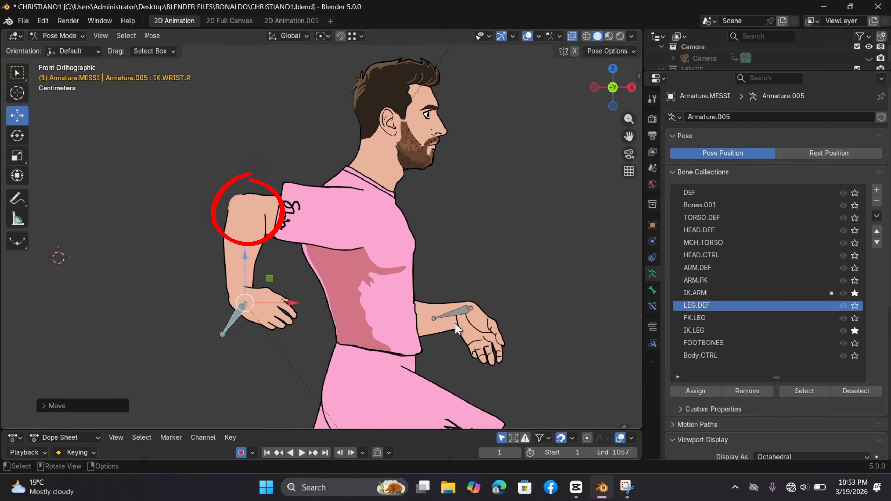
pyautogui.click(455, 314)
pyautogui.moveTo(455, 313)
pyautogui.mouseDown()
pyautogui.moveTo(543, 190)
pyautogui.moveTo(544, 159)
pyautogui.moveTo(488, 150)
pyautogui.moveTo(478, 191)
pyautogui.mouseUp()
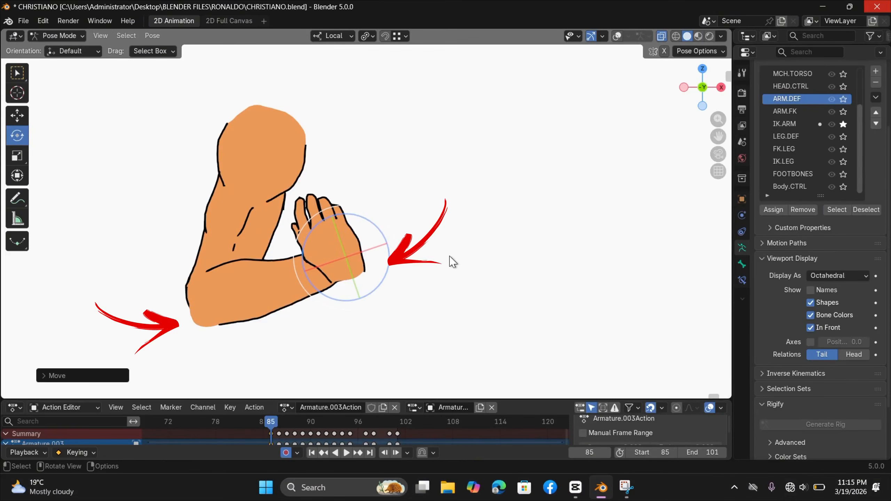
# Step: Rotate the hand about -87° at the wrist of the orange arm so the fingers point downward
pyautogui.moveTo(389, 256); pyautogui.dragTo(371, 365)
pyautogui.press('r')
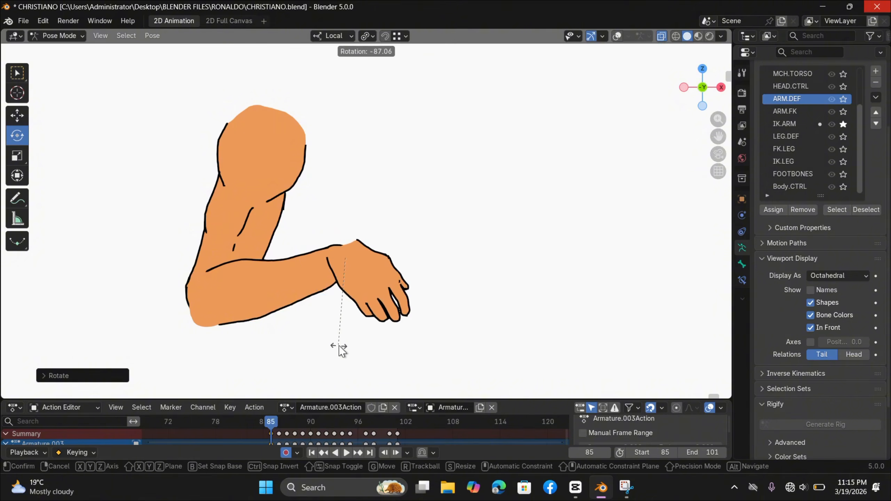
pyautogui.click(340, 348)
pyautogui.keyDown('shift'); pyautogui.moveTo(404, 278); pyautogui.dragTo(435, 249, button='middle'); pyautogui.keyUp('shift')
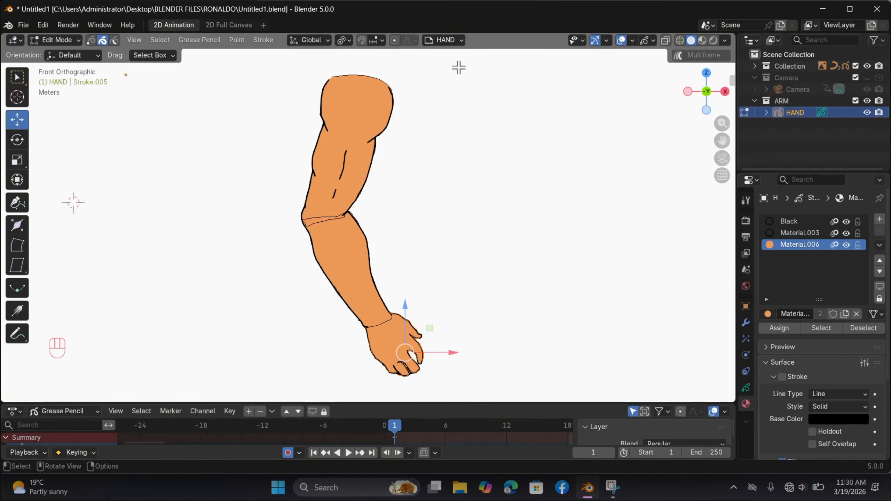
# Step: Unlock all layers of the HAND Grease Pencil object
pyautogui.click(444, 40)
pyautogui.click(518, 103)
pyautogui.click(547, 175)
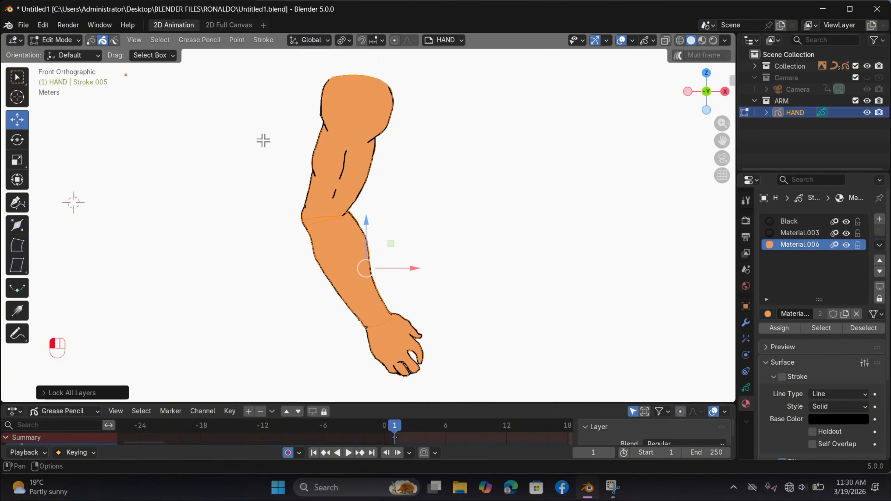
# Step: Try moving the upper arm, the forearm and the hand strokes sideways one at a time, undoing each move
pyautogui.moveTo(207, 189); pyautogui.dragTo(206, 189)
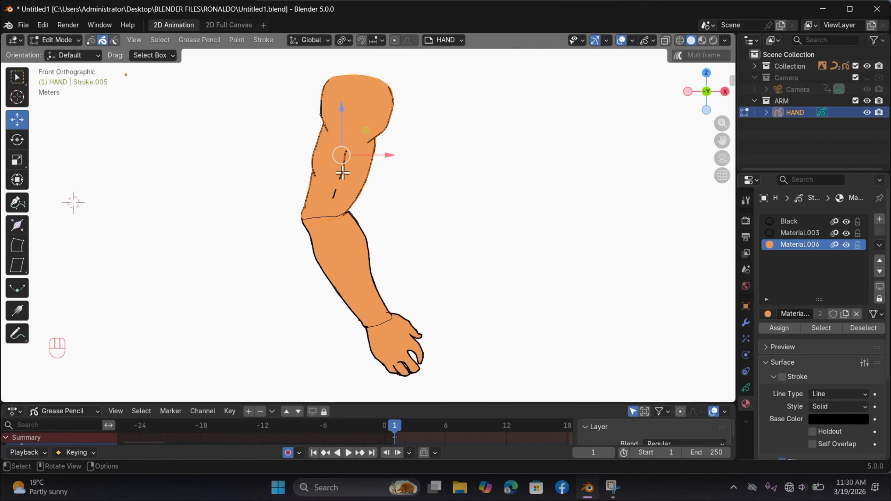
pyautogui.keyDown('shift'); pyautogui.click(335, 195); pyautogui.keyUp('shift')
pyautogui.moveTo(382, 160)
pyautogui.mouseDown()
pyautogui.moveTo(391, 170)
pyautogui.moveTo(467, 168)
pyautogui.moveTo(453, 171)
pyautogui.mouseUp()
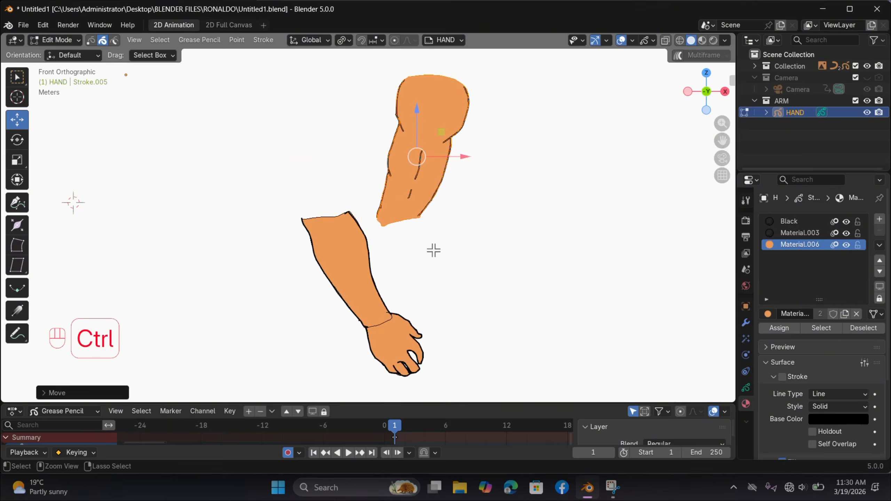
pyautogui.hotkey('ctrl', 'z')
pyautogui.hotkey('ctrl', 'i')
pyautogui.moveTo(430, 326)
pyautogui.mouseDown()
pyautogui.moveTo(461, 309)
pyautogui.moveTo(483, 316)
pyautogui.mouseUp()
pyautogui.hotkey('ctrl', 'z')
pyautogui.moveTo(336, 343); pyautogui.dragTo(512, 387)
pyautogui.moveTo(442, 353); pyautogui.dragTo(491, 347)
pyautogui.hotkey('ctrl', 'z')
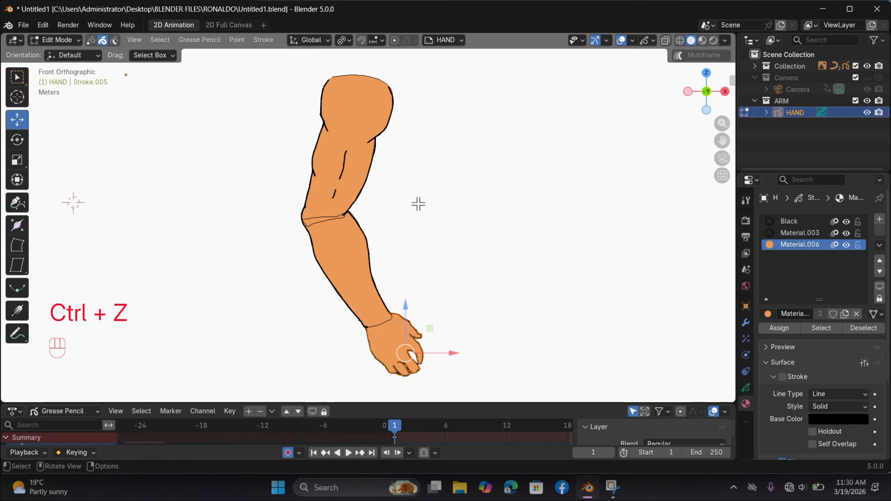
# Step: Try rotating the forearm with the hand about the elbow and the hand alone about the wrist, undoing the rotations
pyautogui.press('/')
pyautogui.press('r')
pyautogui.click(446, 140)
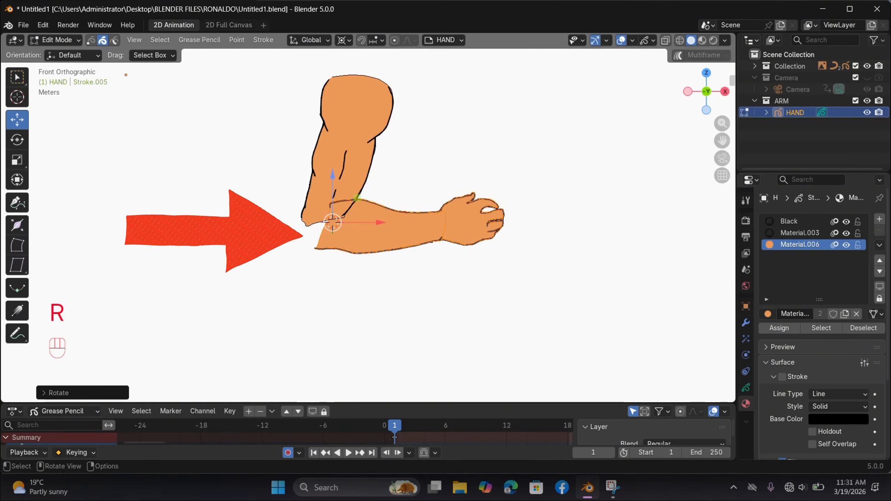
pyautogui.press('r')
pyautogui.click(492, 305)
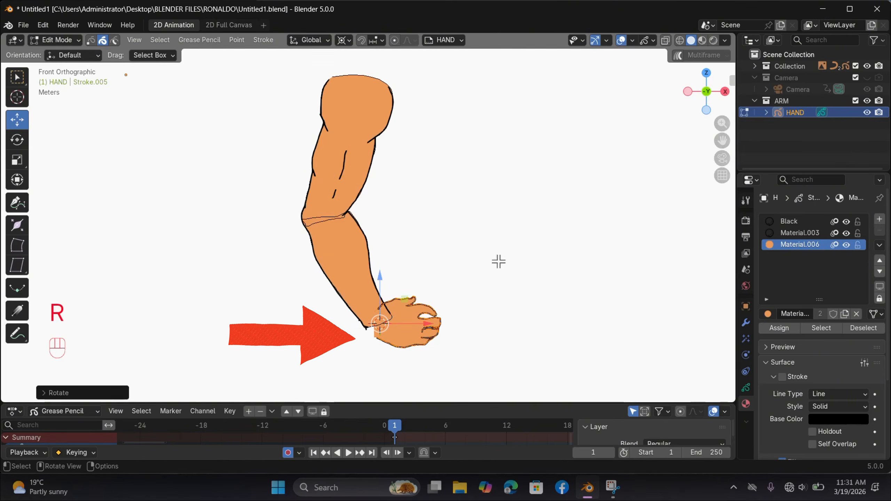
pyautogui.hotkey('ctrl', 'z')
# Step: Set up the Circle tool in Draw Mode on the ARM layer, with inactive layers faded
pyautogui.press('Tab')
pyautogui.scroll(3, 351, 209)
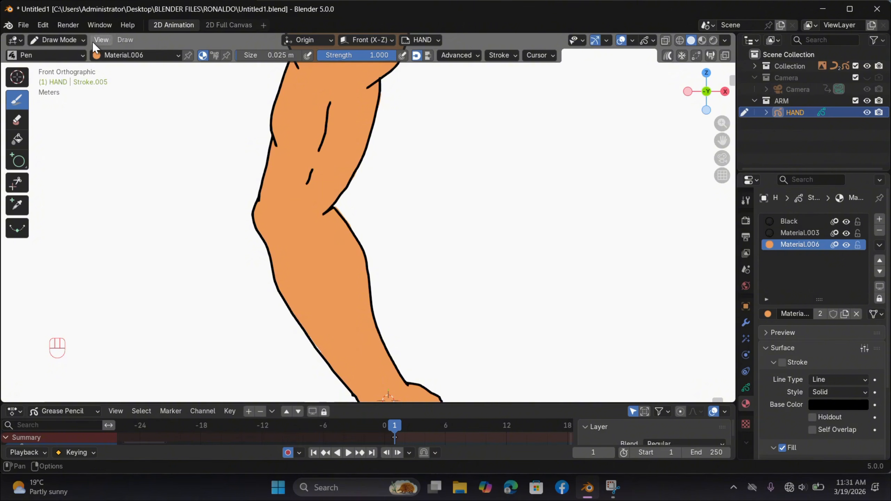
pyautogui.click(17, 161)
pyautogui.click(425, 42)
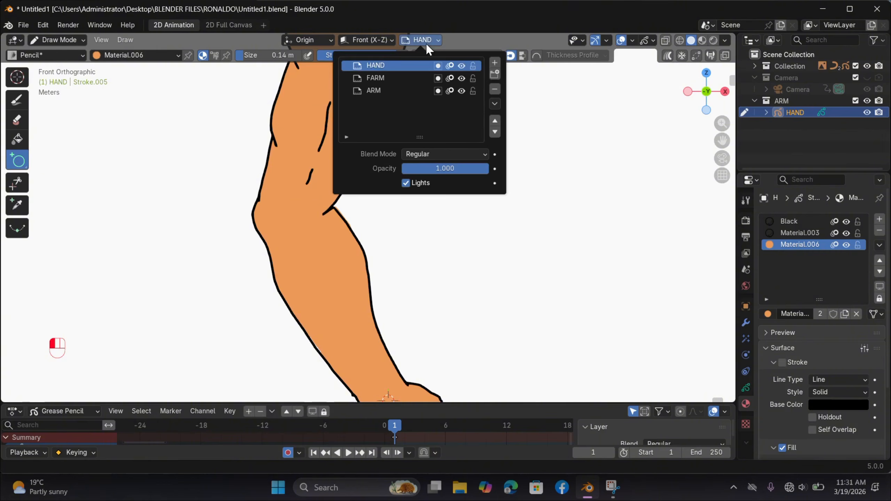
pyautogui.click(400, 90)
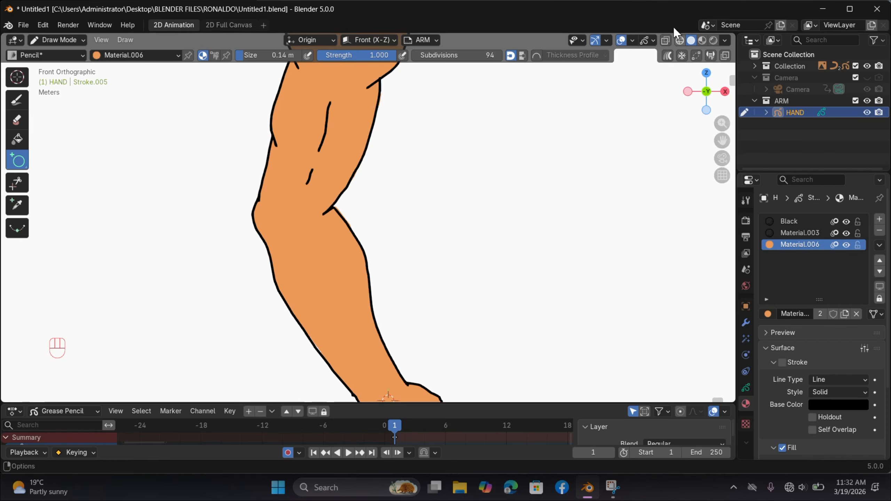
pyautogui.click(652, 41)
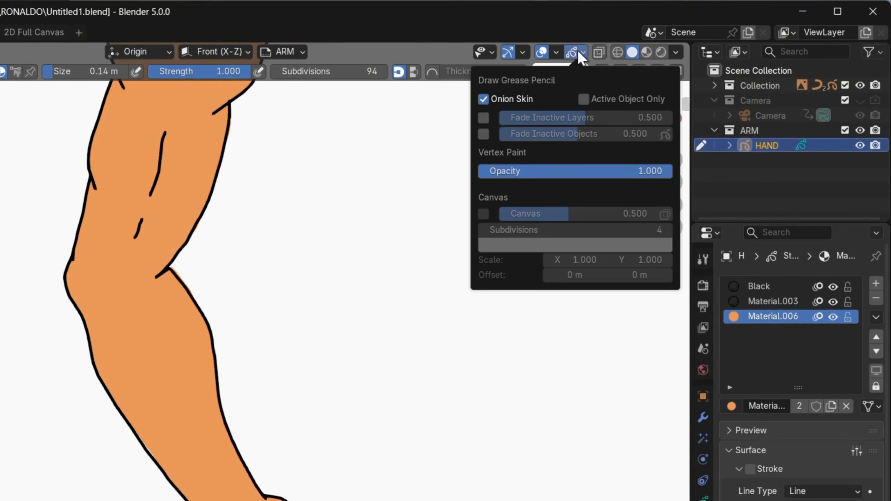
pyautogui.click(483, 119)
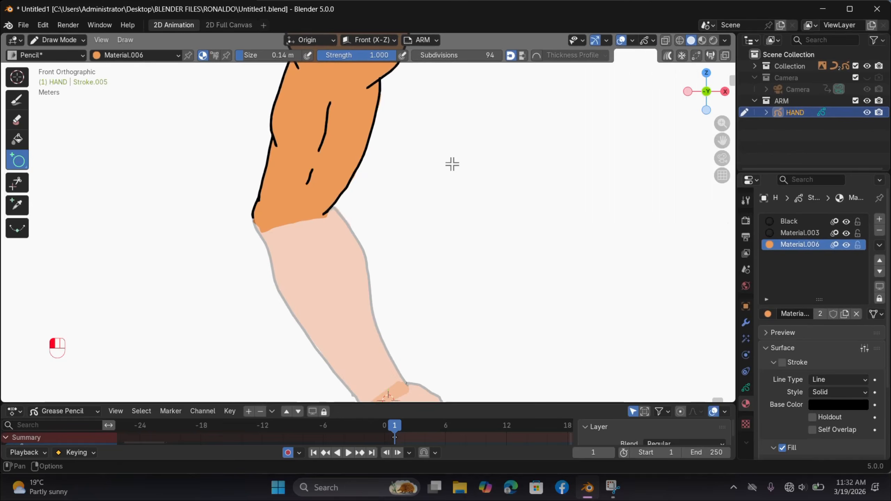
# Step: Draw a circle outline in the Black material over the elbow joint, spanning the width of the arm
pyautogui.moveTo(202, 199); pyautogui.dragTo(280, 285)
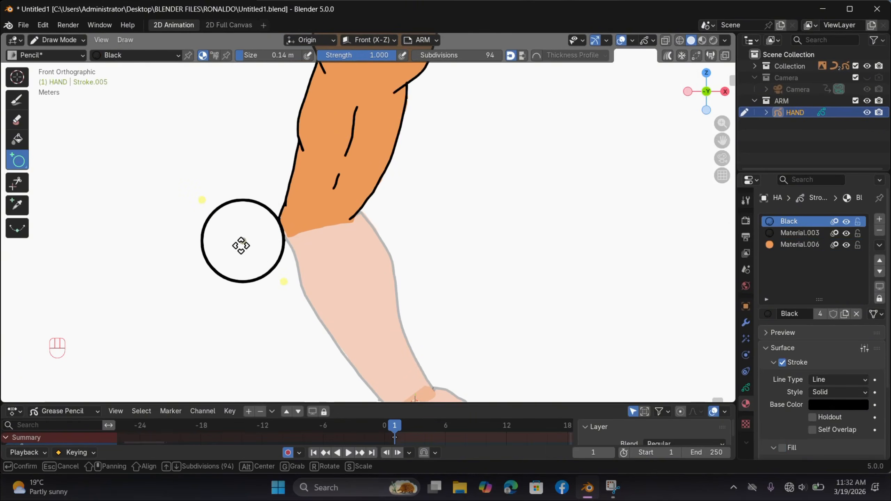
pyautogui.moveTo(242, 243); pyautogui.dragTo(309, 227)
pyautogui.scroll(3, 344, 223)
pyautogui.press('Return')
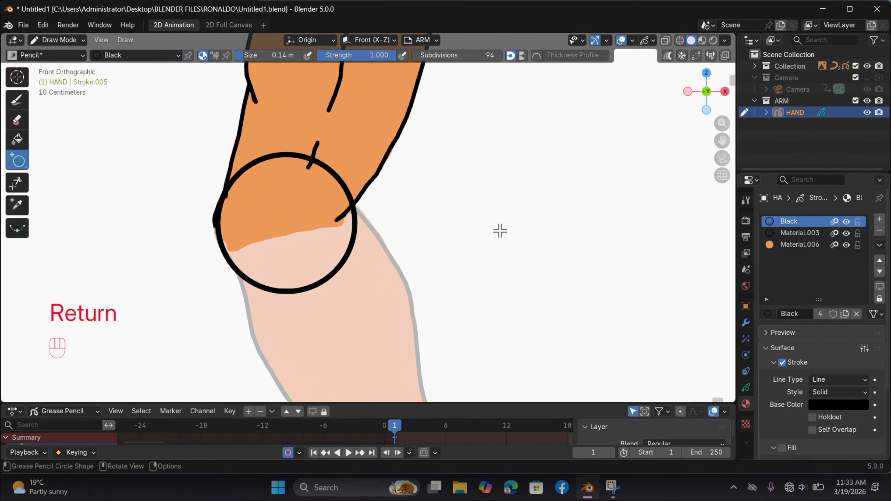
# Step: Delete the upper half of the elbow circle's points in Edit Mode, keeping the lower arc below the upper arm
pyautogui.click(59, 40)
pyautogui.click(80, 65)
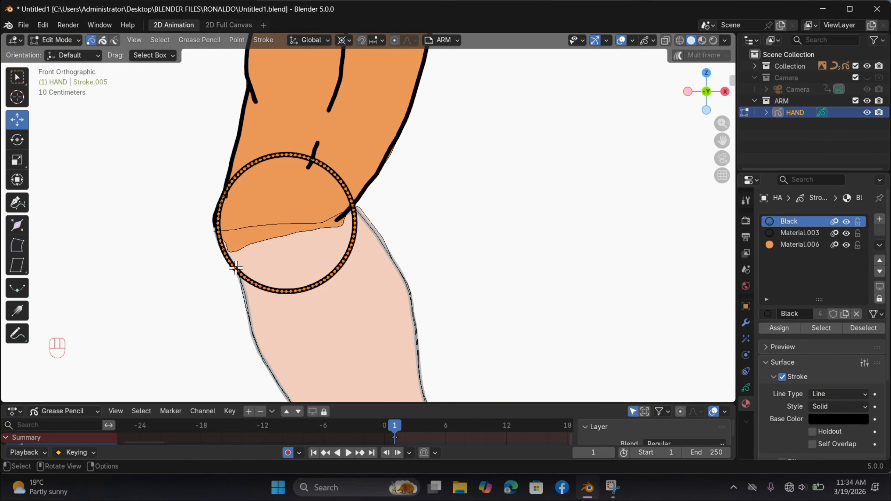
pyautogui.keyDown('ctrl'); pyautogui.moveTo(177, 242); pyautogui.dragTo(228, 291); pyautogui.keyUp('ctrl')
pyautogui.keyDown('ctrl'); pyautogui.moveTo(348, 365); pyautogui.dragTo(377, 373); pyautogui.keyUp('ctrl')
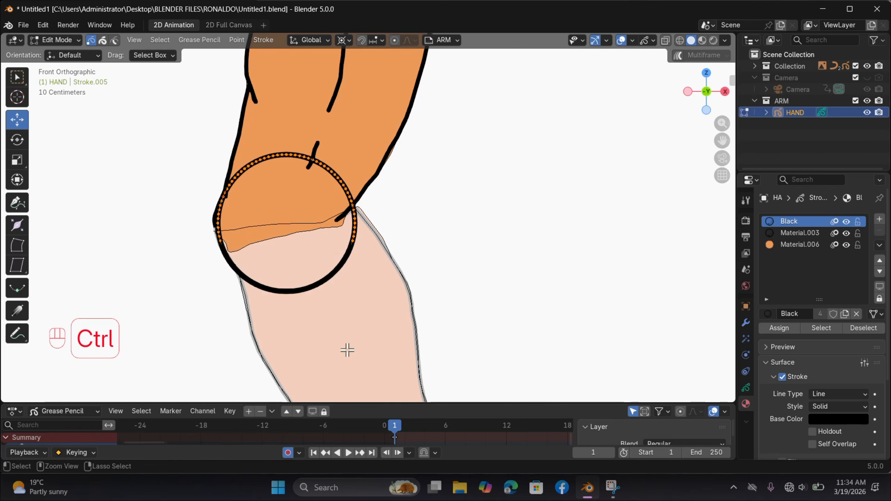
pyautogui.keyDown('ctrl'); pyautogui.moveTo(201, 228); pyautogui.dragTo(280, 266); pyautogui.keyUp('ctrl')
pyautogui.keyDown('ctrl'); pyautogui.moveTo(341, 214); pyautogui.dragTo(381, 237); pyautogui.keyUp('ctrl')
pyautogui.press('x')
pyautogui.click(306, 233)
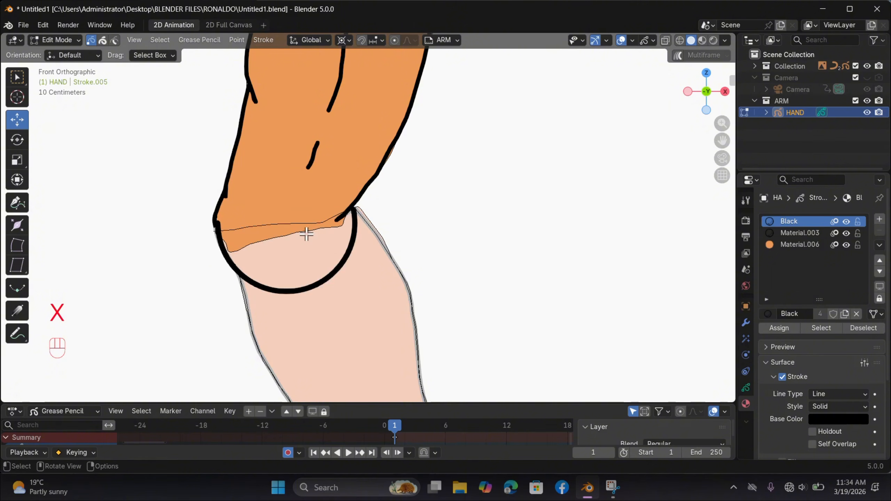
# Step: Sculpt the upper arm's orange fill with the Grab brush until it fills the rounded arc at the elbow
pyautogui.press('2')
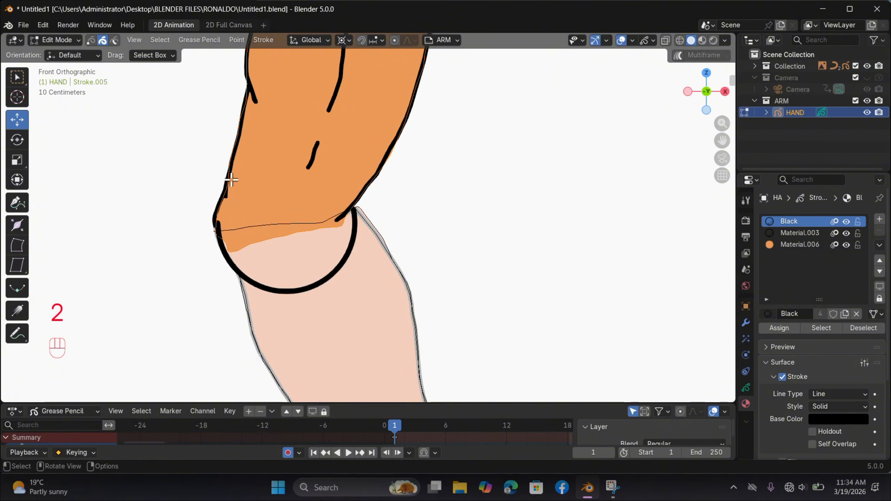
pyautogui.click(69, 40)
pyautogui.click(78, 79)
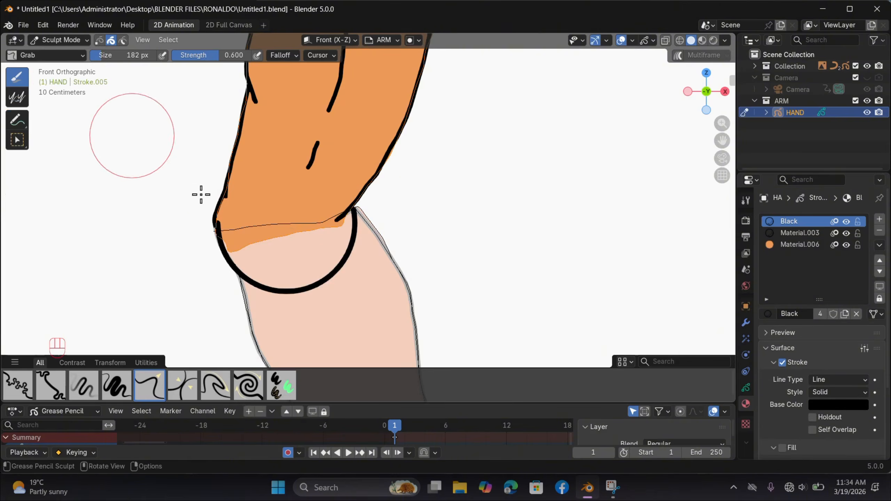
pyautogui.moveTo(284, 234); pyautogui.dragTo(245, 262)
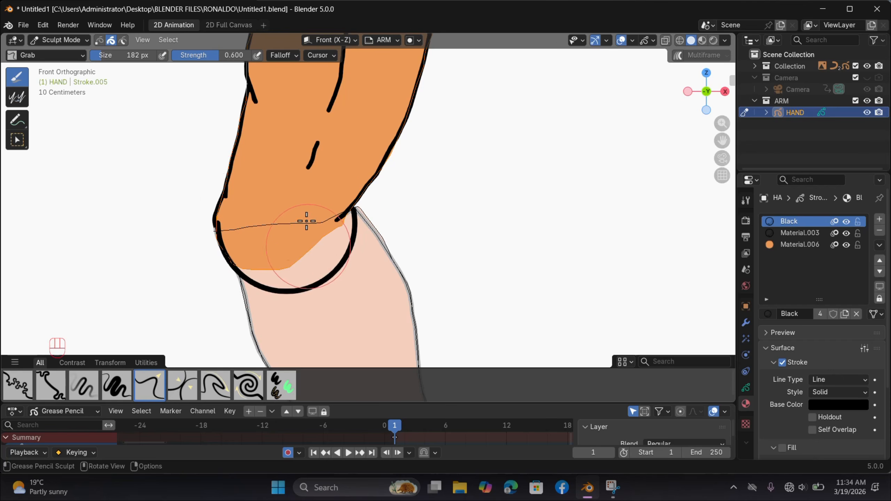
pyautogui.moveTo(306, 222); pyautogui.dragTo(348, 225)
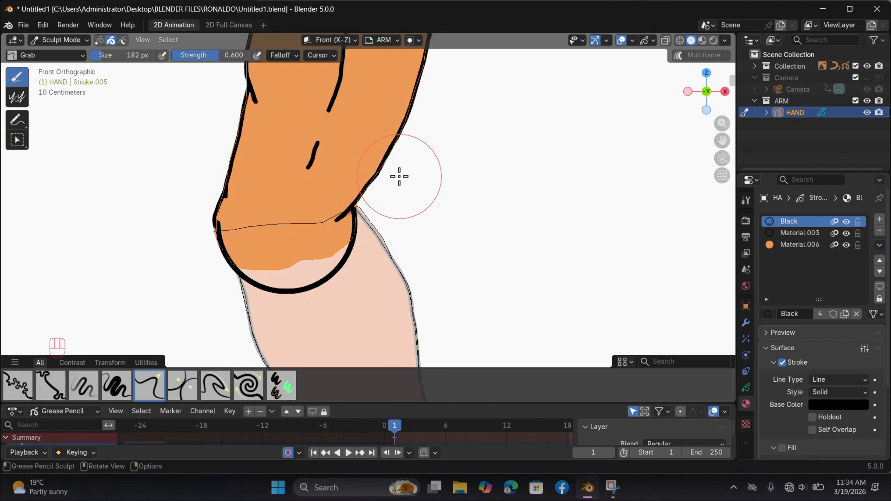
pyautogui.moveTo(308, 237); pyautogui.dragTo(268, 260)
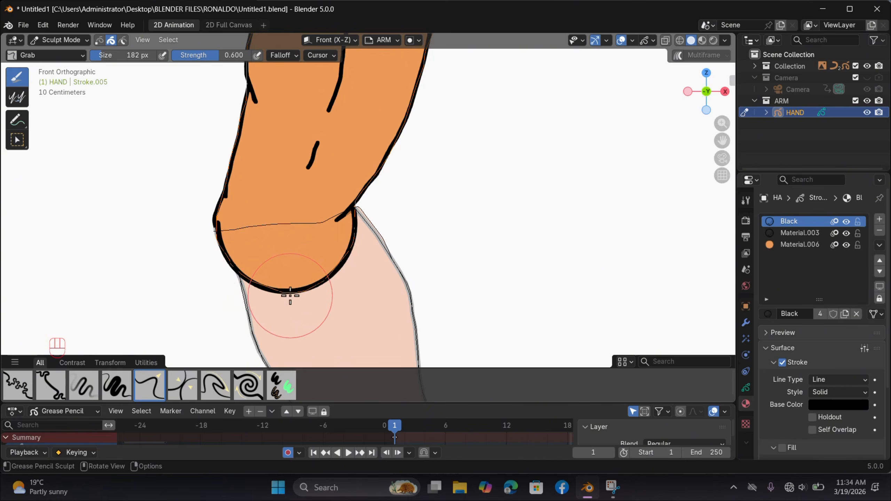
pyautogui.scroll(-3, 339, 261)
pyautogui.scroll(1, 404, 211)
pyautogui.scroll(-3, 448, 178)
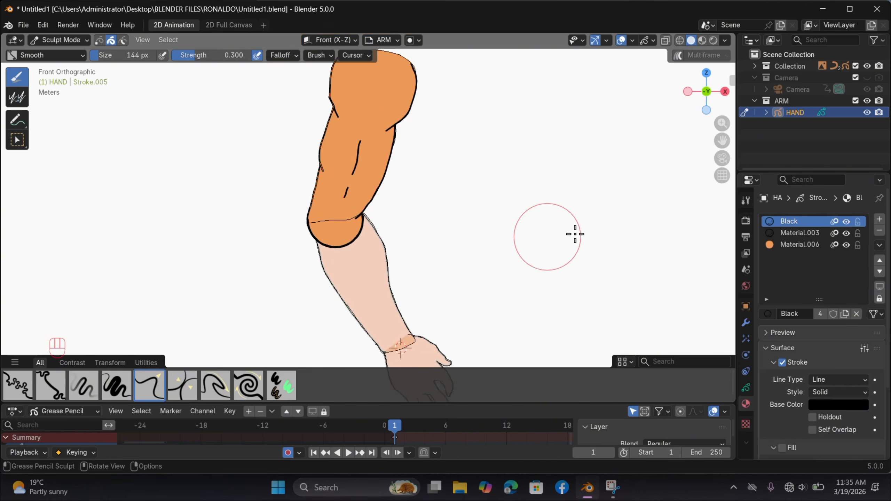
# Step: Return to Edit Mode and turn off Fade Inactive Layers
pyautogui.click(58, 39)
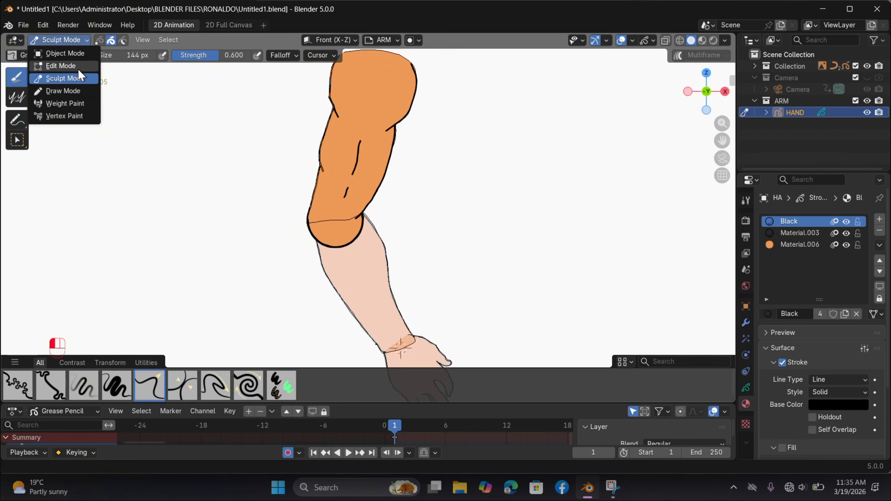
pyautogui.click(61, 64)
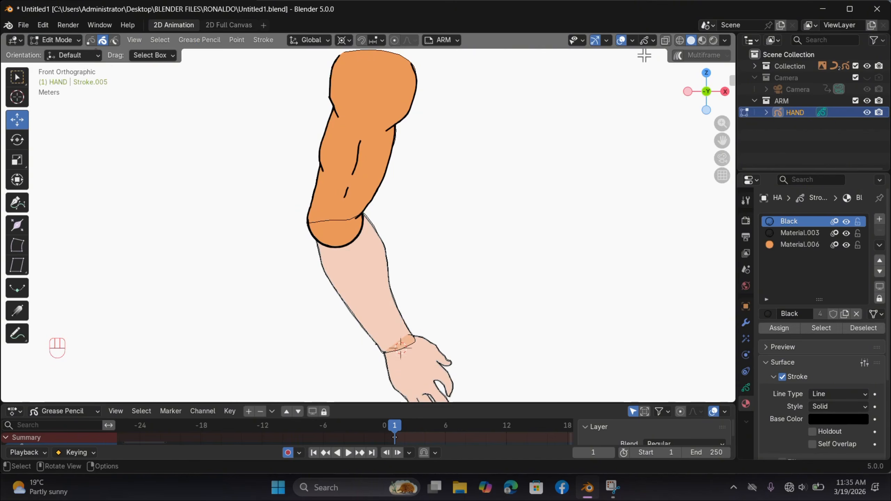
pyautogui.click(653, 40)
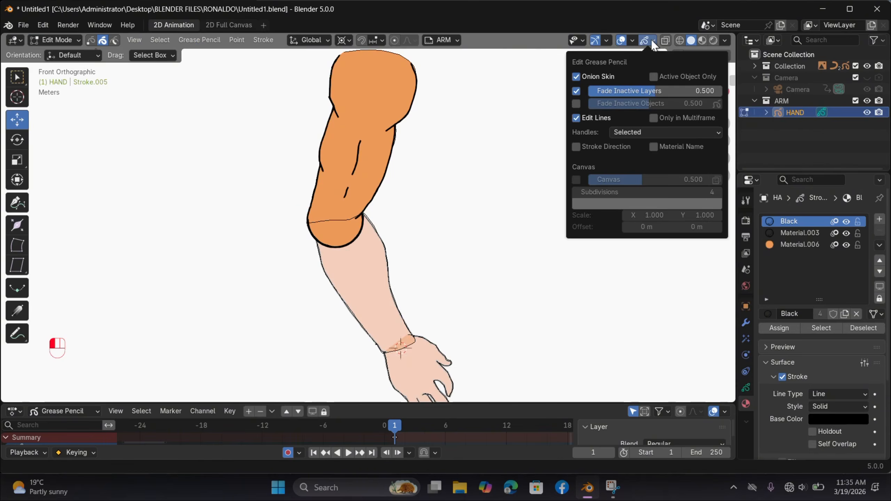
pyautogui.click(576, 91)
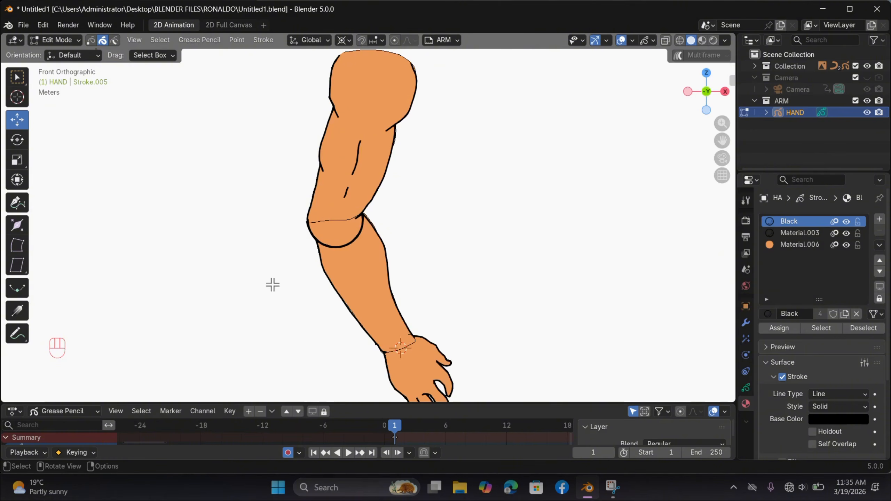
# Step: Move the forearm and hand strokes about -0.0066 m along the global Y axis, in front of the elbow arc
pyautogui.moveTo(308, 270); pyautogui.dragTo(501, 449)
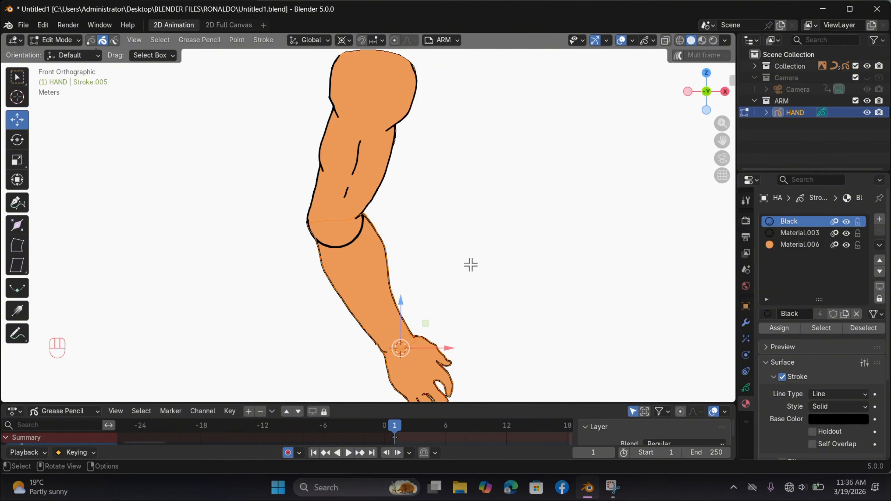
pyautogui.scroll(2, 481, 265)
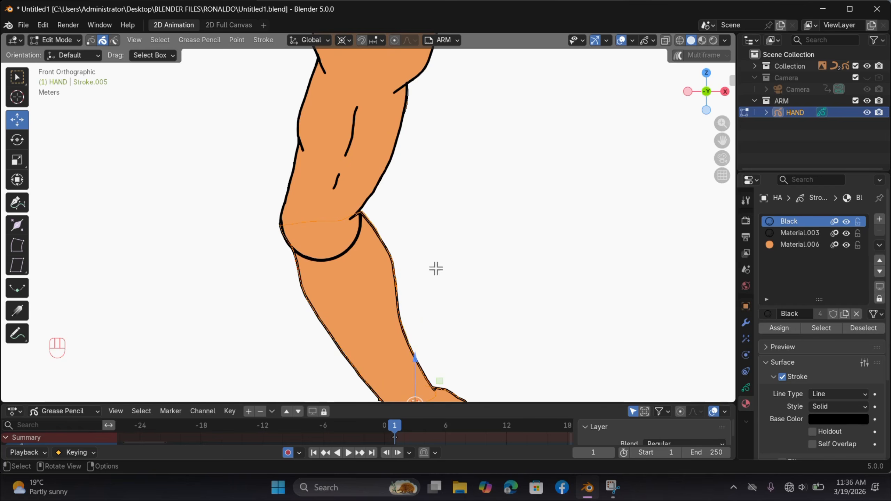
pyautogui.press('g')
pyautogui.press('y')
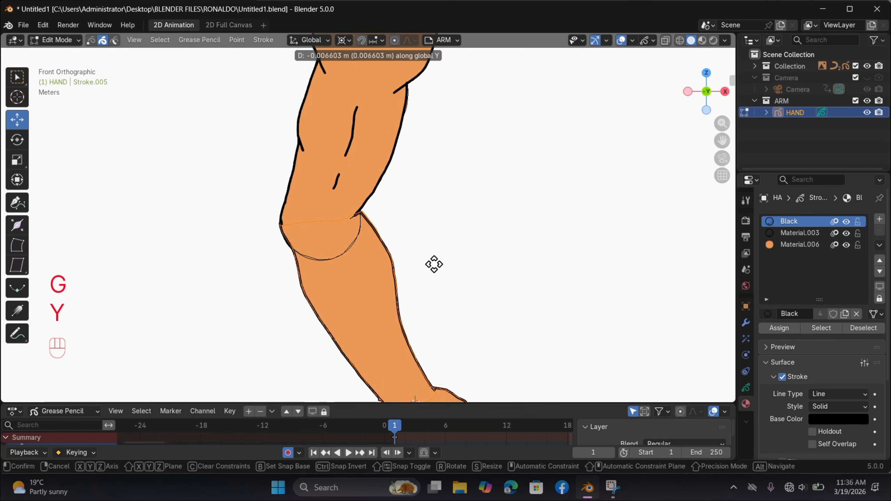
pyautogui.click(435, 264)
pyautogui.scroll(-2, 445, 247)
pyautogui.keyDown('shift'); pyautogui.scroll(1, 422, 215); pyautogui.keyUp('shift')
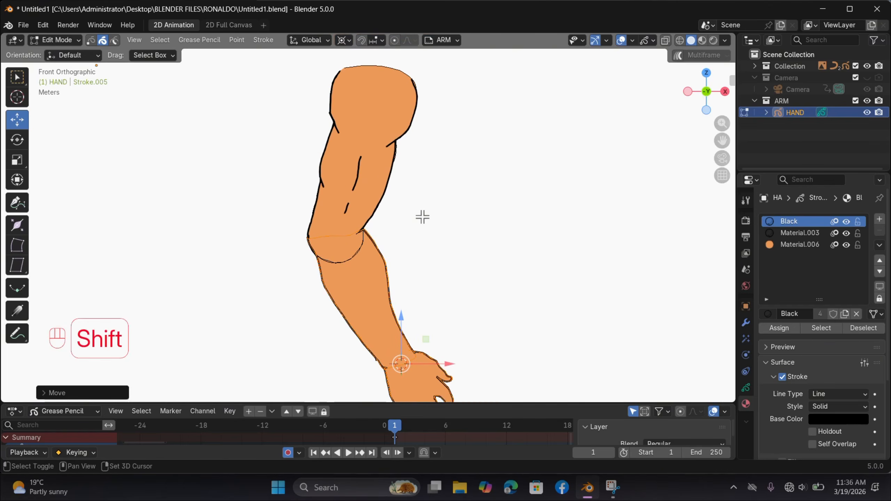
# Step: Place the 3D cursor at the elbow and try rotating the forearm and hand about it
pyautogui.click(436, 271)
pyautogui.scroll(2, 457, 271)
pyautogui.keyDown('shift'); pyautogui.rightClick(323, 244); pyautogui.keyUp('shift')
pyautogui.scroll(-3, 434, 285)
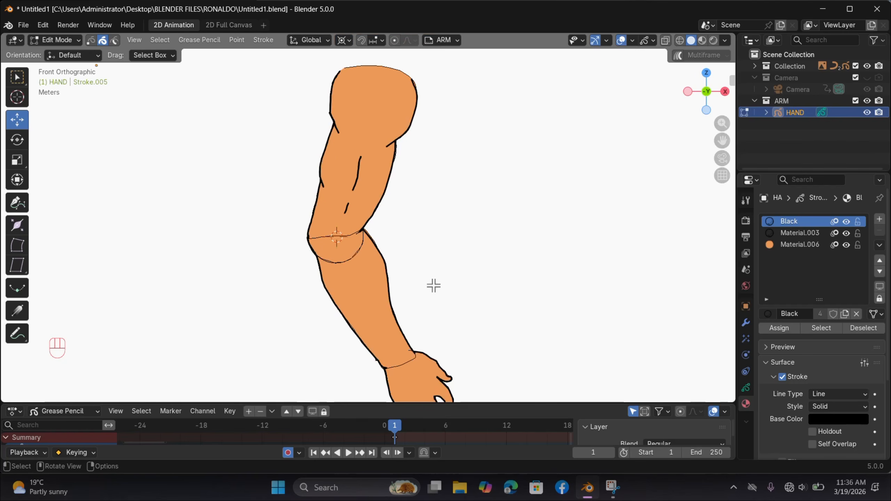
pyautogui.moveTo(315, 271); pyautogui.dragTo(415, 377)
pyautogui.scroll(4, 480, 295)
pyautogui.scroll(-3, 478, 296)
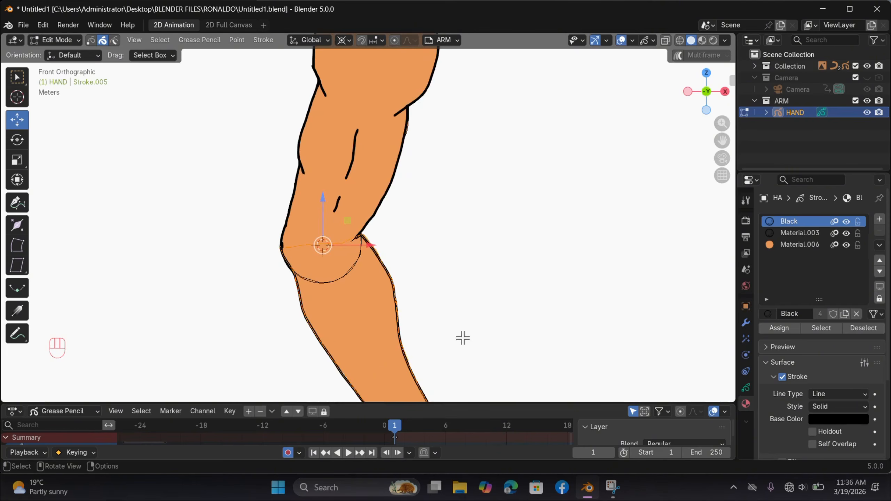
pyautogui.press('r')
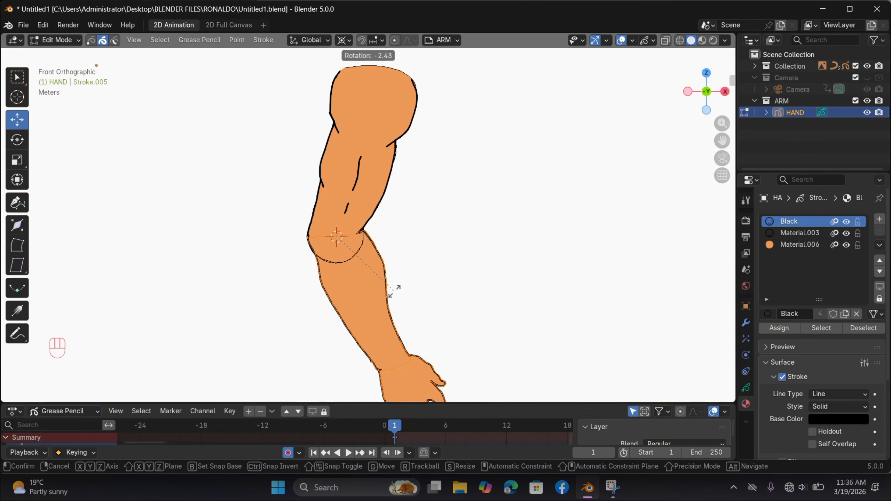
pyautogui.click(394, 265)
pyautogui.scroll(5, 443, 203)
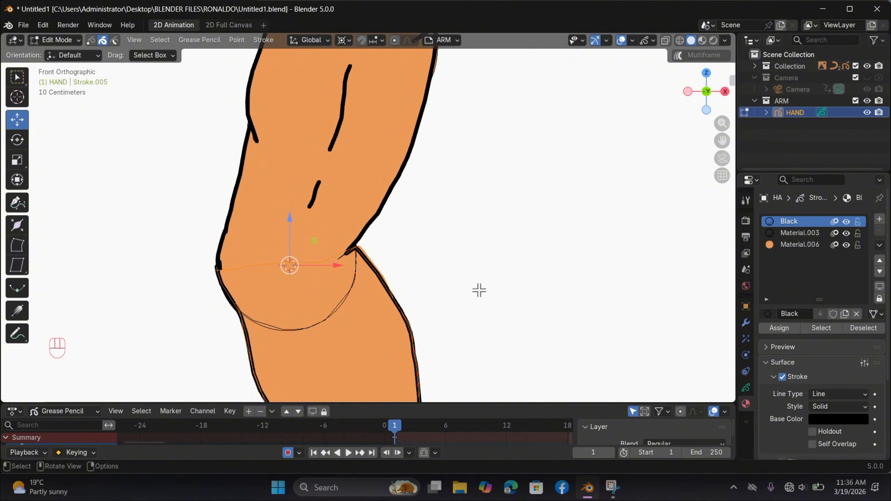
# Step: Try bending the forearm at the elbow to roughly a right angle by rotating it about the 3D cursor
pyautogui.scroll(-5, 480, 290)
pyautogui.press('2')
pyautogui.press('r')
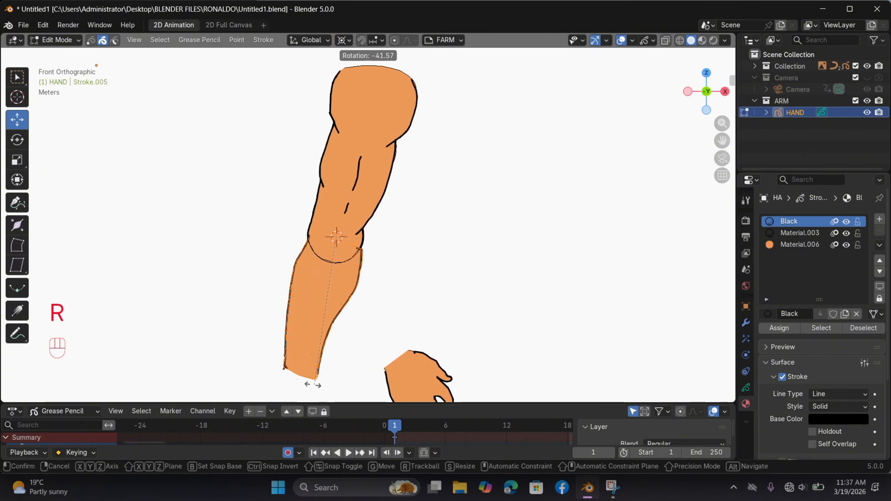
pyautogui.click(509, 201)
pyautogui.scroll(-1, 503, 241)
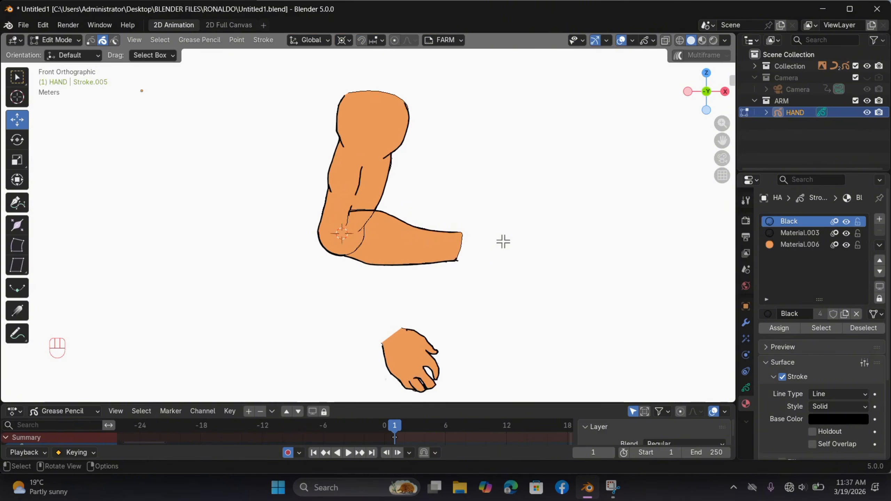
# Step: Undo the forearm rotation and unlock the HAND layer for editing
pyautogui.hotkey('ctrl', 'z')
pyautogui.hotkey('ctrl', 'z')
pyautogui.click(457, 41)
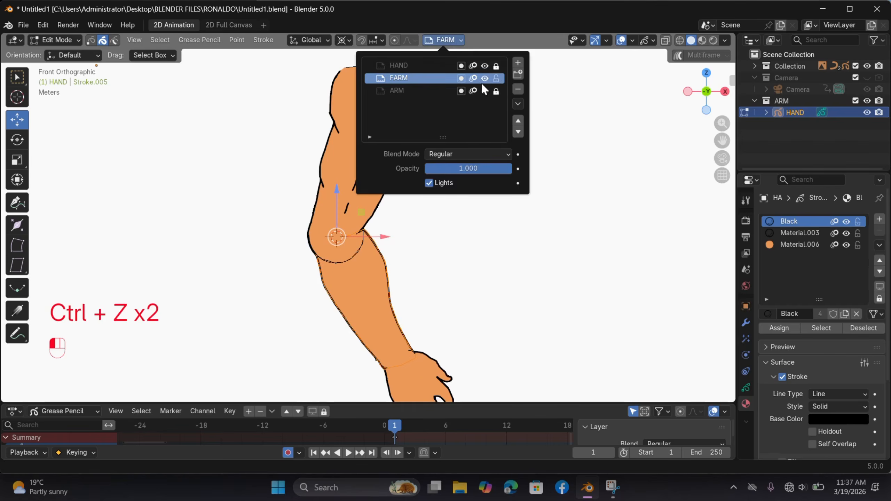
# Step: Rotate the forearm and hand together about the elbow until the forearm is roughly horizontal
pyautogui.scroll(-3, 488, 241)
pyautogui.scroll(3, 435, 311)
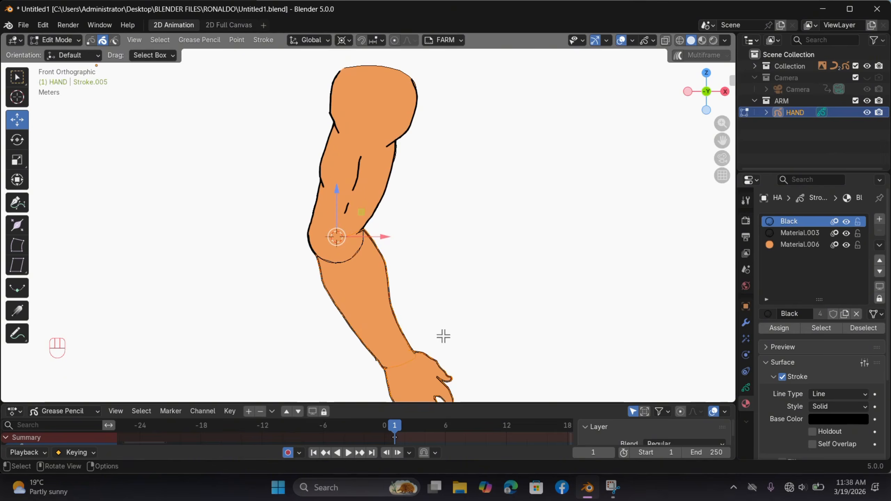
pyautogui.press('r')
pyautogui.click(501, 194)
pyautogui.scroll(1, 313, 310)
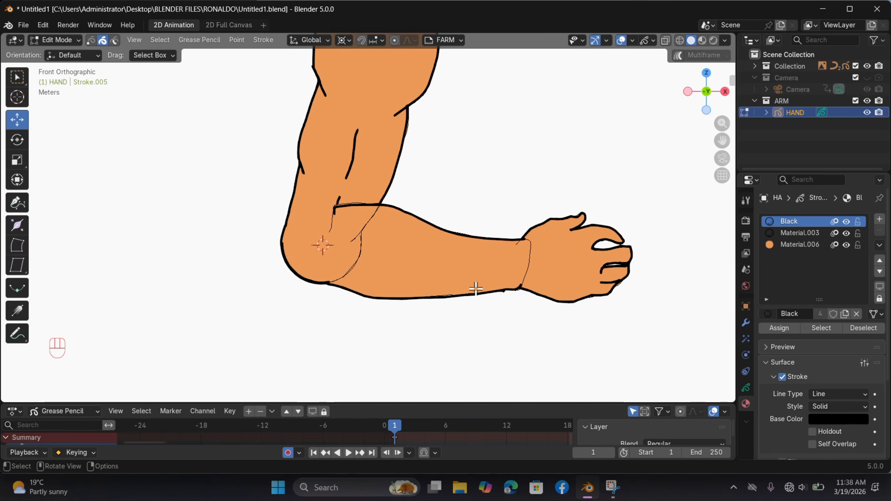
pyautogui.scroll(-2, 529, 271)
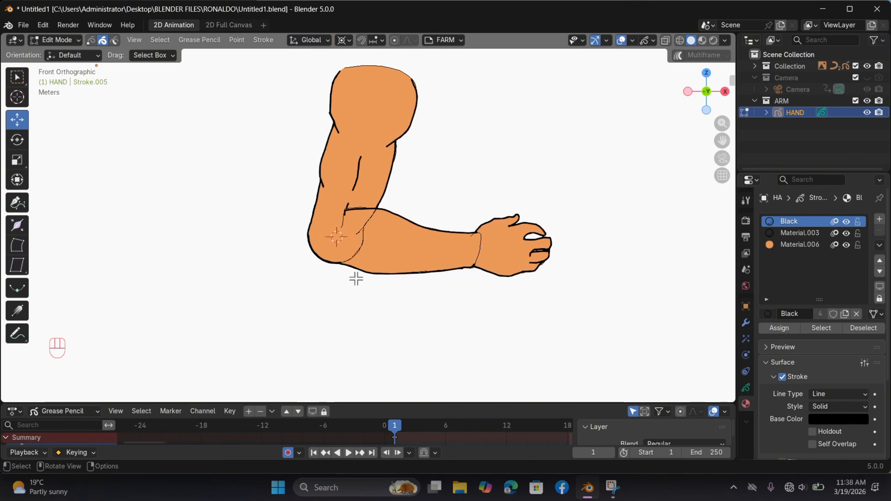
# Step: Select the hand, place the 3D cursor at the wrist and rotate the hand upward about it
pyautogui.moveTo(624, 198); pyautogui.dragTo(513, 291)
pyautogui.press('r')
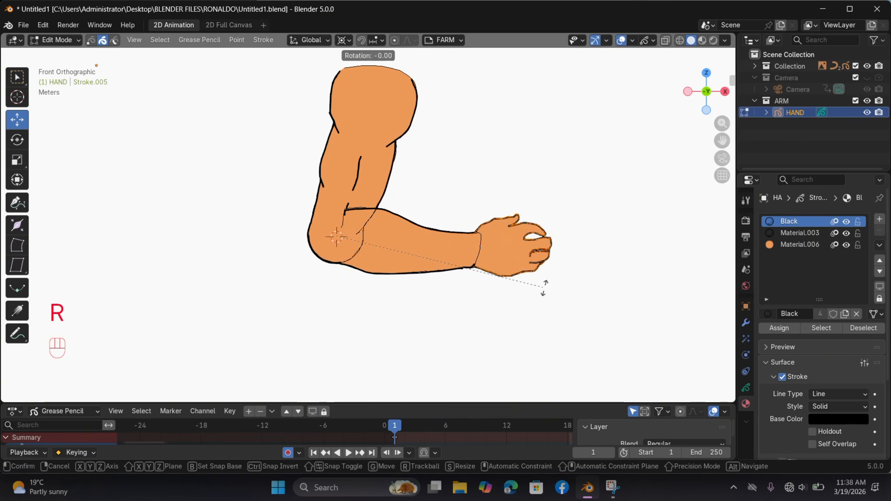
pyautogui.rightClick(504, 228)
pyautogui.keyDown('shift'); pyautogui.rightClick(472, 249); pyautogui.keyUp('shift')
pyautogui.press('r')
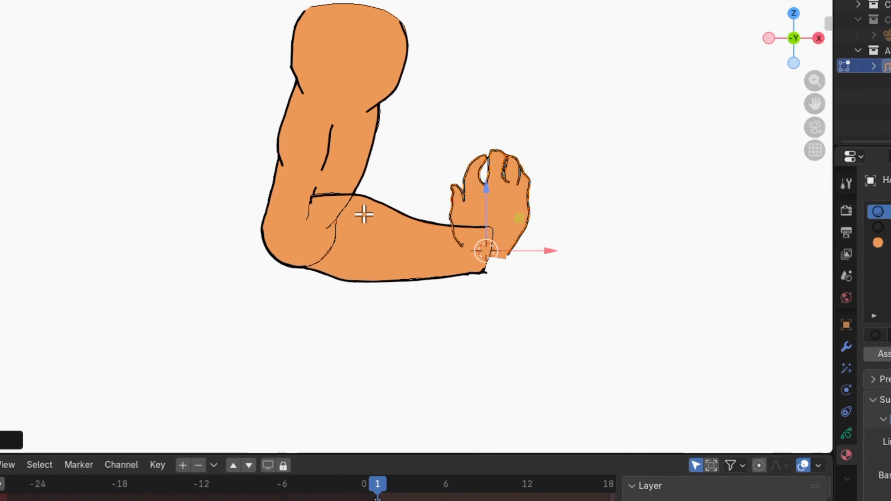
# Step: Undo the test rotations of the hand and forearm
pyautogui.scroll(-1, 559, 304)
pyautogui.hotkey('ctrl', 'z')
pyautogui.hotkey('ctrl', 'z')
pyautogui.hotkey('ctrl', 'z')
pyautogui.hotkey('ctrl', 'z')
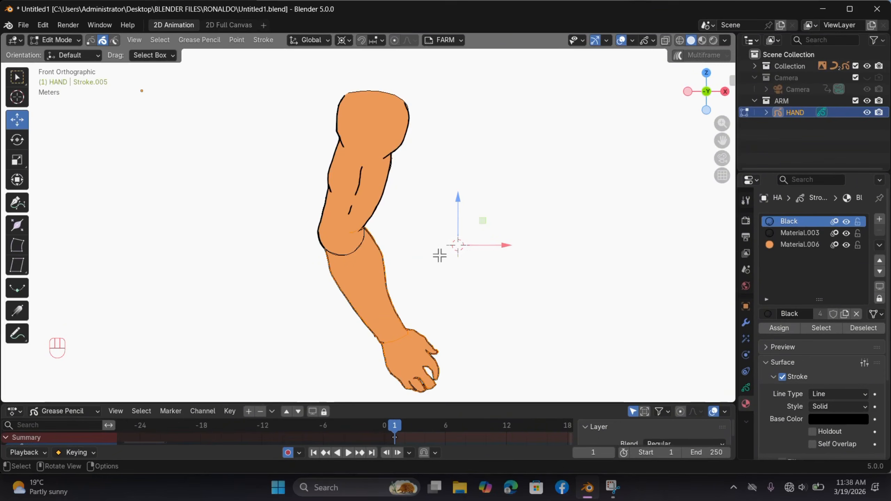
# Step: Switch to Draw Mode and enable Fade Inactive Layers with a value of 0.383
pyautogui.click(67, 40)
pyautogui.click(72, 92)
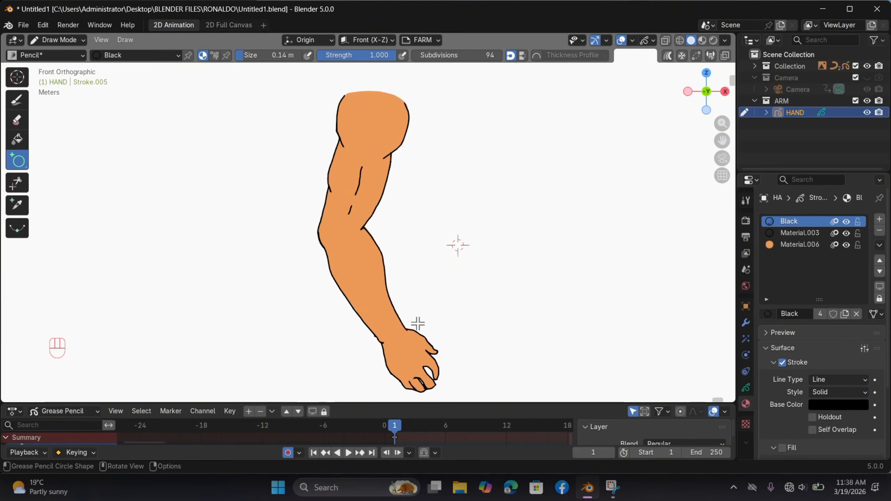
pyautogui.keyDown('shift'); pyautogui.scroll(-3, 417, 325); pyautogui.keyUp('shift')
pyautogui.scroll(4, 455, 301)
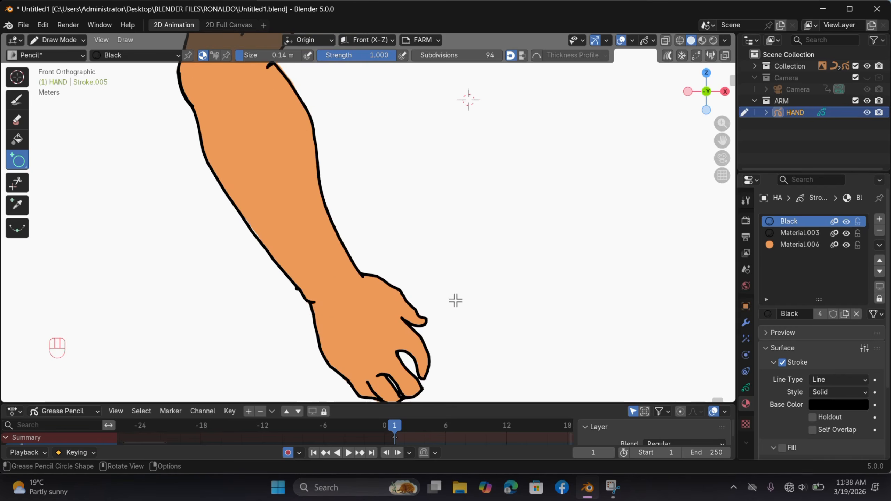
pyautogui.click(654, 41)
pyautogui.click(577, 90)
pyautogui.moveTo(647, 94); pyautogui.dragTo(631, 93)
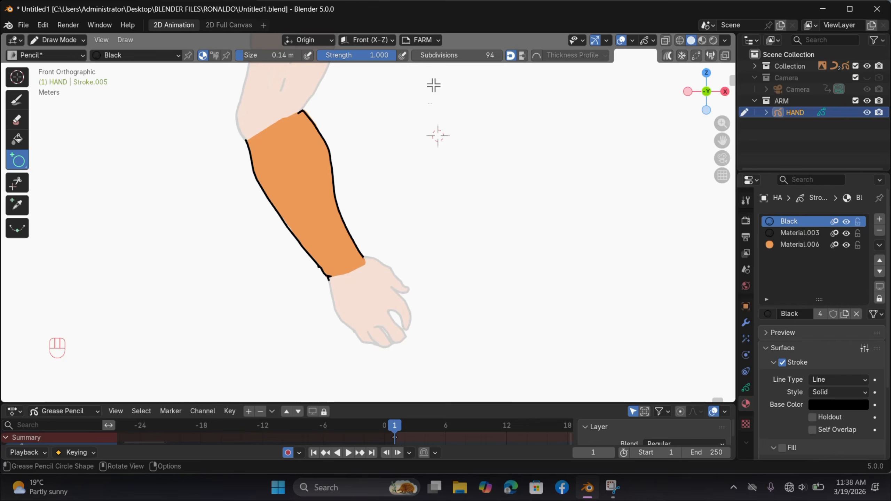
# Step: Draw a black circle on the FARM layer over the wrist, slightly wider than the forearm's end
pyautogui.click(335, 49)
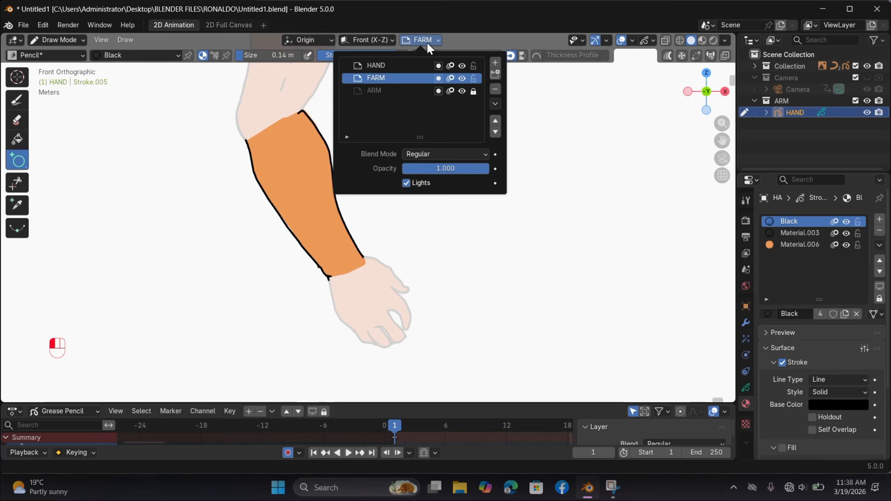
pyautogui.scroll(2, 247, 214)
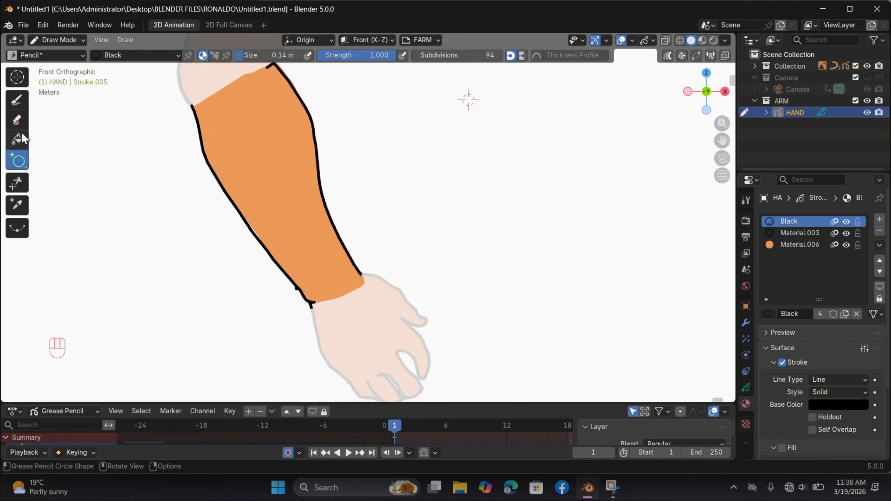
pyautogui.click(420, 38)
pyautogui.click(437, 42)
pyautogui.keyDown('shift'); pyautogui.moveTo(366, 263); pyautogui.dragTo(339, 246, button='middle'); pyautogui.keyUp('shift')
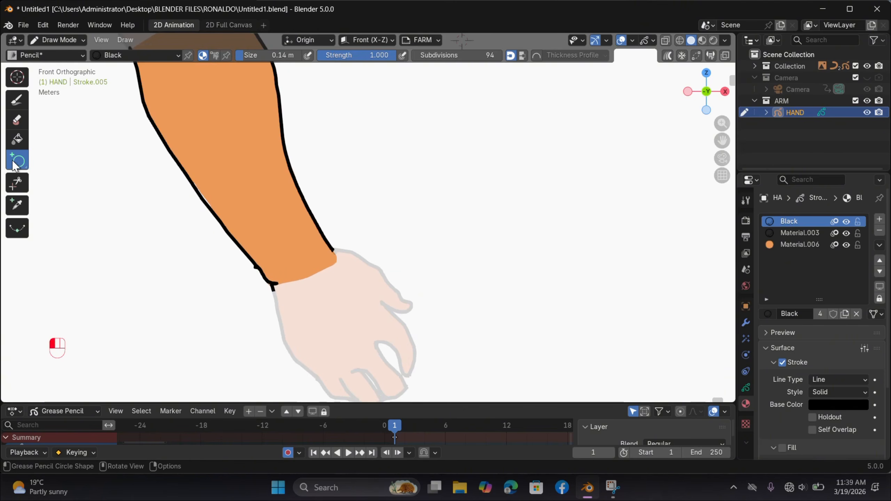
pyautogui.moveTo(268, 265)
pyautogui.mouseDown()
pyautogui.moveTo(382, 352)
pyautogui.moveTo(374, 352)
pyautogui.mouseUp()
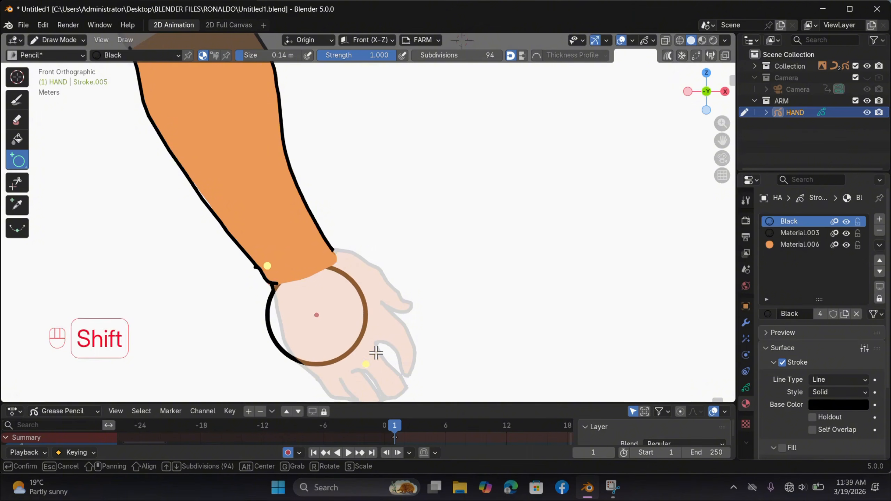
pyautogui.moveTo(334, 324); pyautogui.dragTo(330, 288)
pyautogui.press('s')
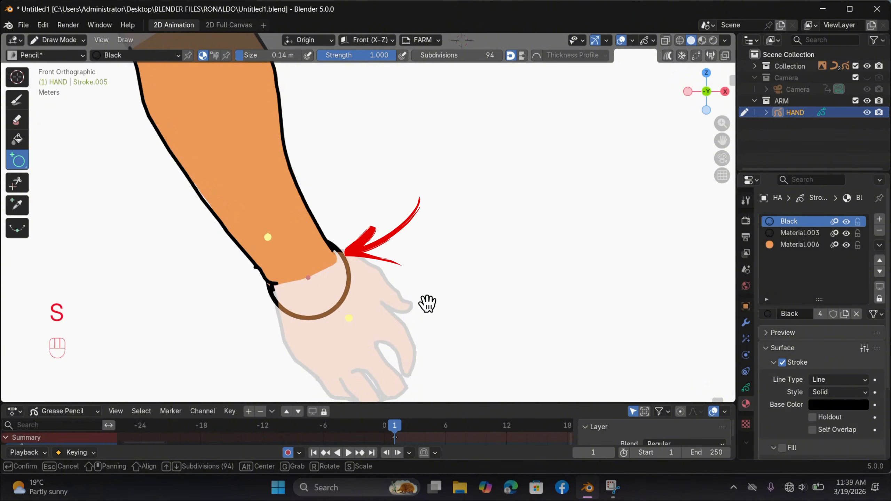
pyautogui.press('Return')
# Step: In Edit Mode, move the wrist circle along the global Y axis in front of the forearm fill
pyautogui.press('Tab')
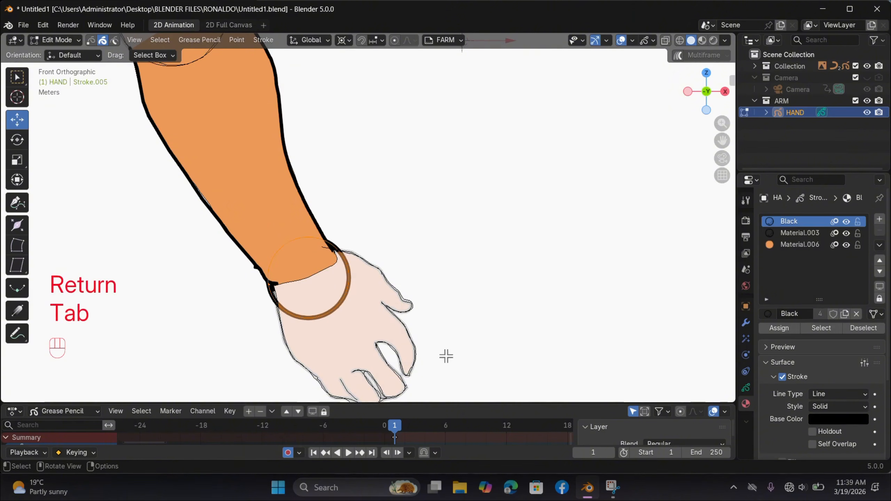
pyautogui.press('s')
pyautogui.rightClick(381, 328)
pyautogui.press('g')
pyautogui.press('y')
pyautogui.click(382, 310)
# Step: Set the pivot point to Bounding Box Center and scale the wrist circle down
pyautogui.press('.')
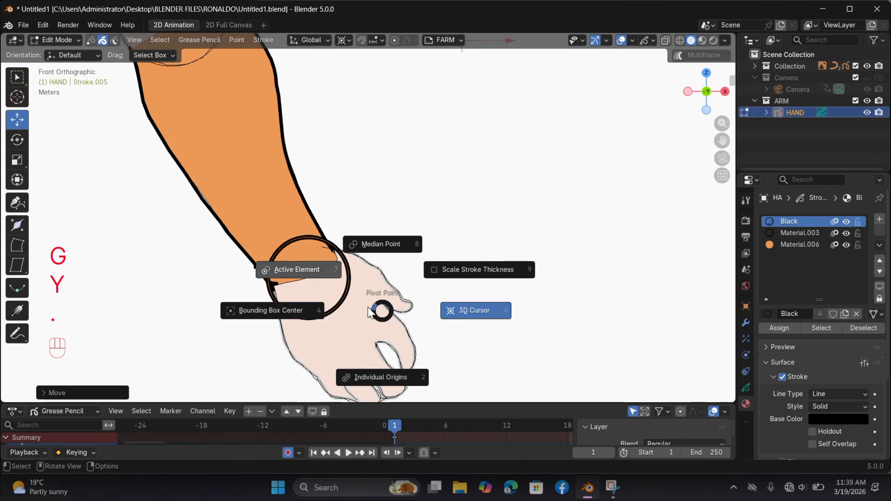
pyautogui.click(314, 310)
pyautogui.press('s')
pyautogui.click(436, 325)
pyautogui.scroll(3, 400, 296)
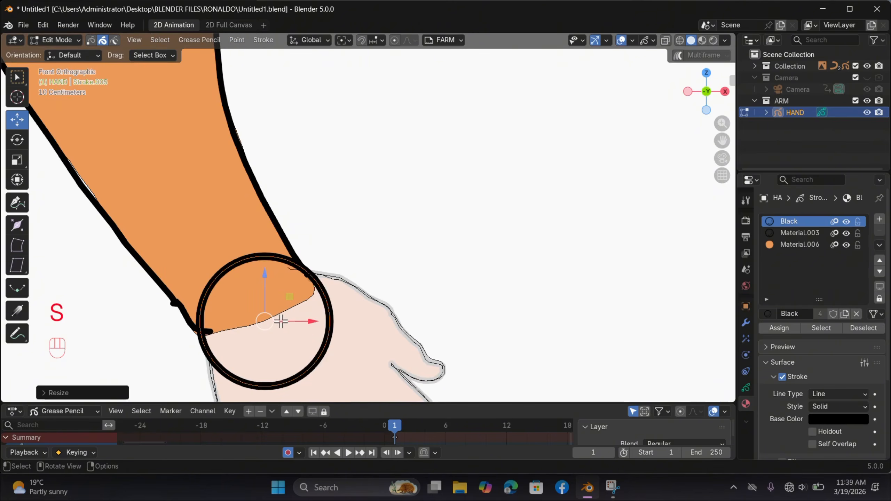
# Step: Reposition and rescale the wrist circle until it fits between both outlines at the forearm's end
pyautogui.moveTo(263, 317); pyautogui.dragTo(277, 283)
pyautogui.press('s')
pyautogui.click(324, 347)
pyautogui.press('s')
pyautogui.click(301, 345)
pyautogui.scroll(-1, 362, 320)
pyautogui.press('s')
pyautogui.click(340, 335)
pyautogui.scroll(2, 376, 293)
pyautogui.scroll(-4, 386, 292)
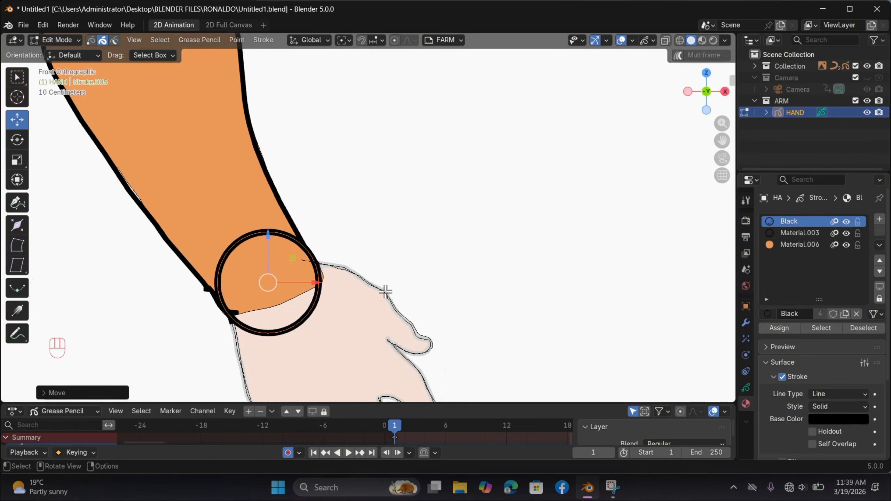
# Step: Delete the upper points of the wrist circle, keeping the lower arc that joins the two forearm outlines
pyautogui.press('1')
pyautogui.scroll(2, 352, 314)
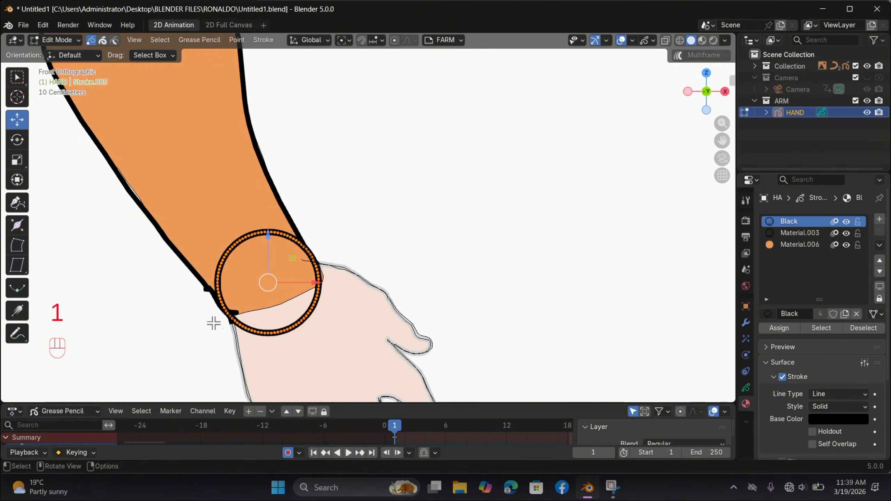
pyautogui.keyDown('ctrl'); pyautogui.moveTo(206, 310); pyautogui.dragTo(297, 374); pyautogui.keyUp('ctrl')
pyautogui.hotkey('ctrl', 'z')
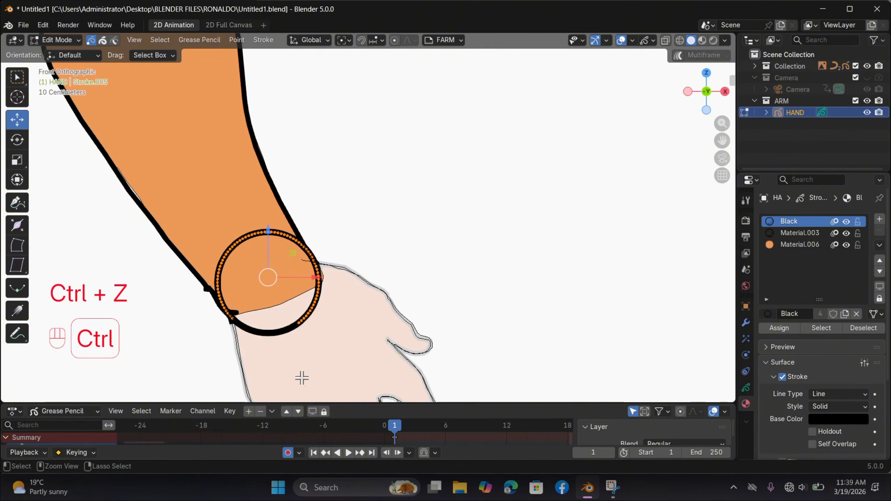
pyautogui.moveTo(355, 263)
pyautogui.keyDown('ctrl'); pyautogui.mouseDown()
pyautogui.moveTo(310, 312)
pyautogui.moveTo(312, 288)
pyautogui.mouseUp(); pyautogui.keyUp('ctrl')
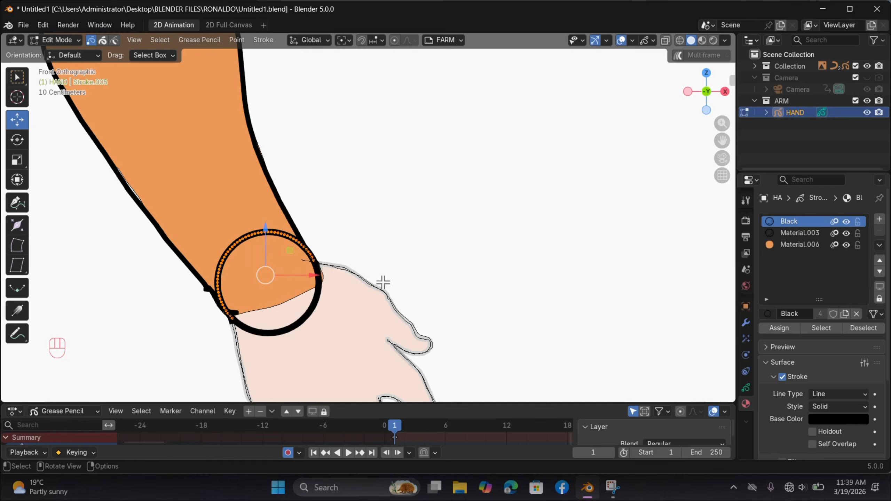
pyautogui.scroll(-2, 290, 258)
pyautogui.press('x')
pyautogui.click(314, 304)
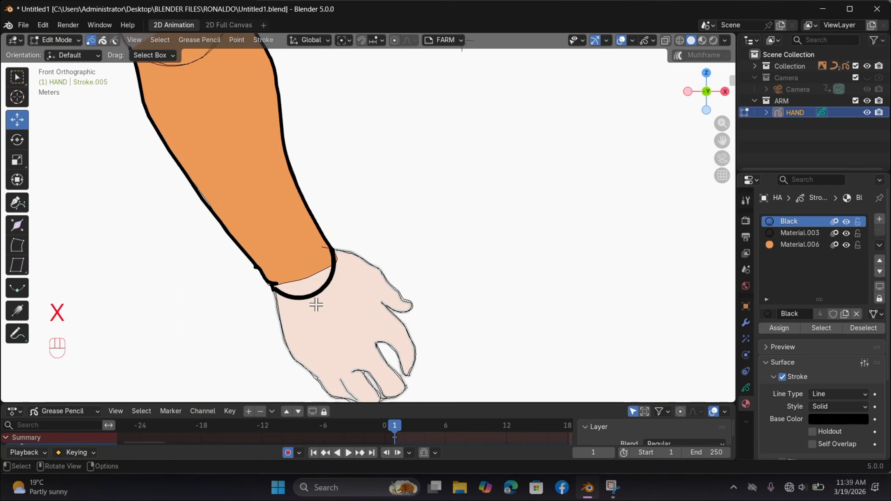
# Step: Sculpt the forearm's orange fill with the Grab brush until it fills the rounded arc at the wrist
pyautogui.press('2')
pyautogui.hotkey('ctrl', 'Tab')
pyautogui.hotkey('ctrl', 'Tab')
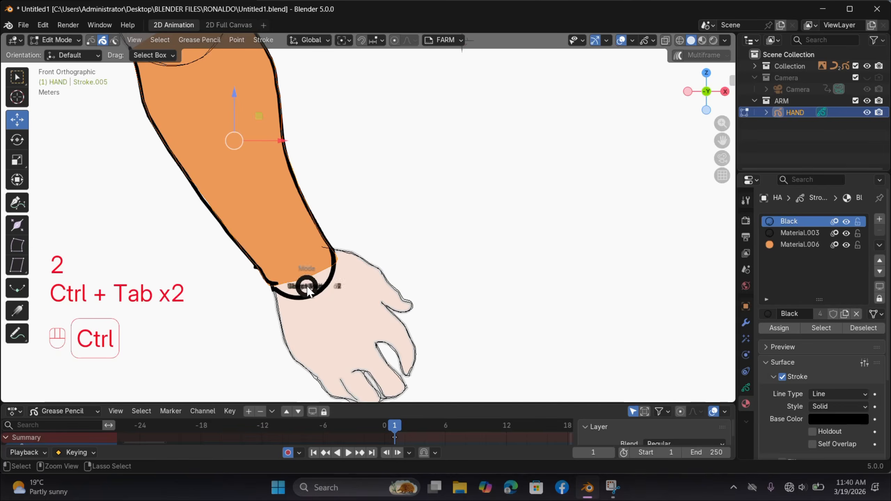
pyautogui.hotkey('ctrl', 'Tab')
pyautogui.click(307, 356)
pyautogui.scroll(2, 287, 306)
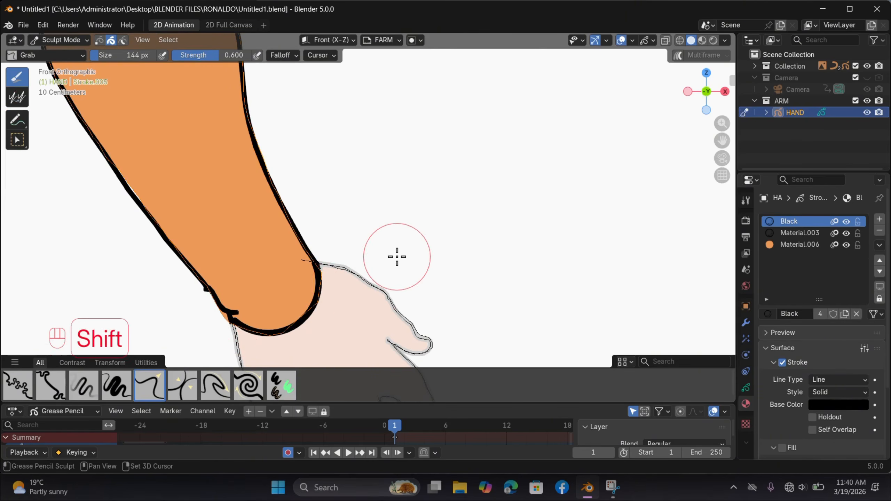
# Step: Shrink the timeline area to enlarge the viewport and turn off Fade Inactive Layers
pyautogui.keyDown('shift'); pyautogui.moveTo(396, 256); pyautogui.dragTo(474, 170, button='middle'); pyautogui.keyUp('shift')
pyautogui.moveTo(560, 404); pyautogui.dragTo(555, 446)
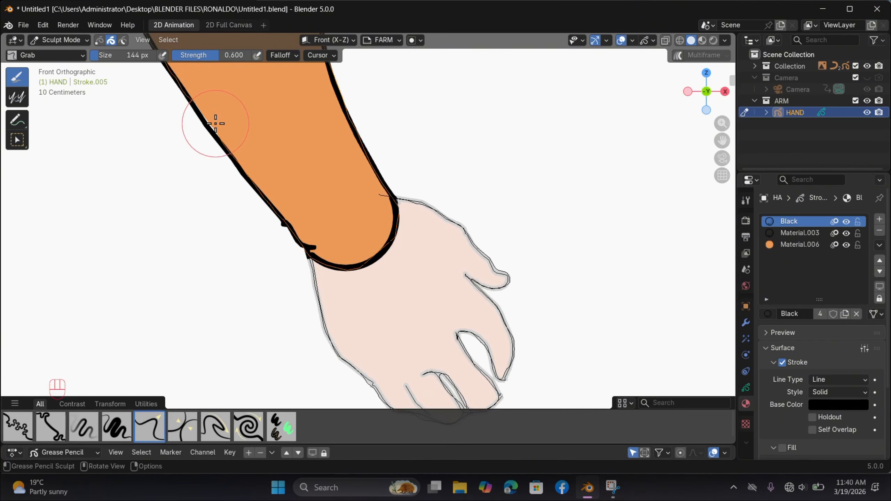
pyautogui.scroll(-3, 453, 239)
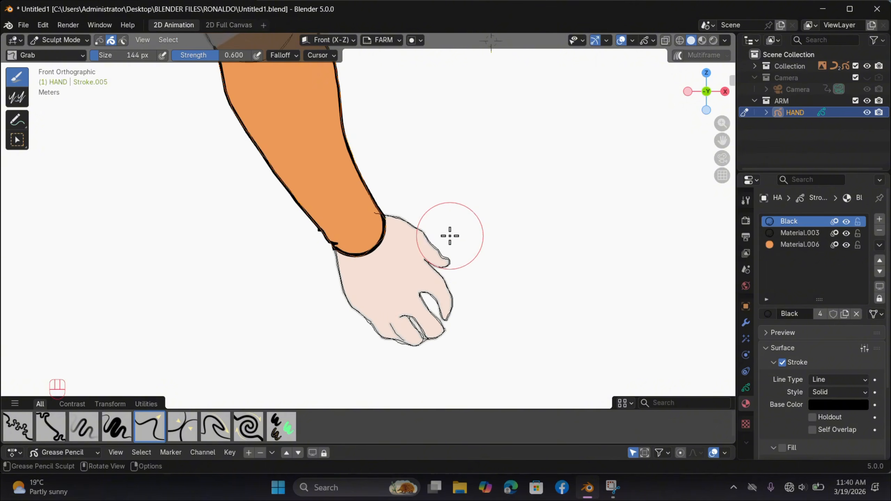
pyautogui.keyDown('shift'); pyautogui.scroll(3, 450, 235); pyautogui.keyUp('shift')
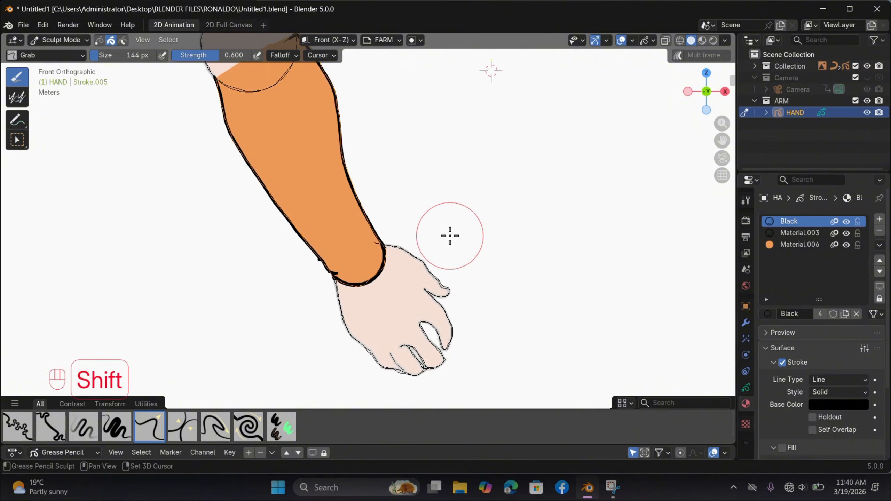
pyautogui.click(655, 41)
pyautogui.click(576, 90)
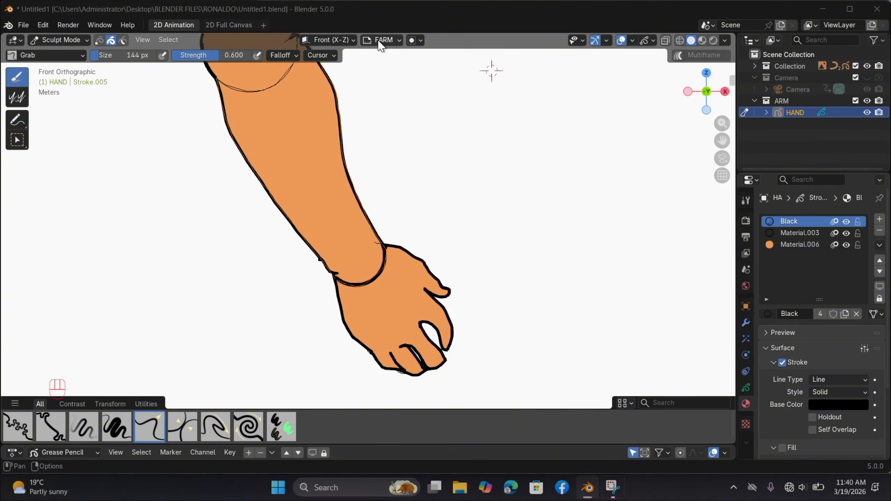
# Step: Make the HAND layer active, select all the hand's points, and place the 3D cursor at the wrist as the transform pivot
pyautogui.click(398, 44)
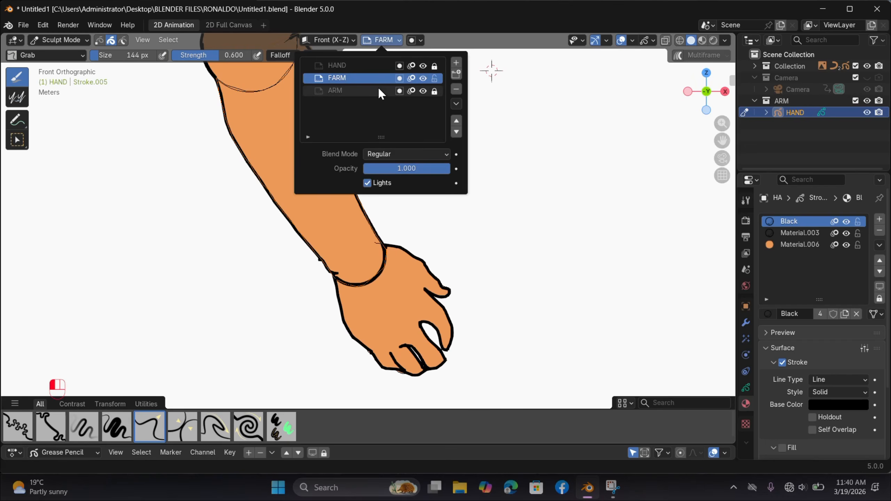
pyautogui.click(374, 67)
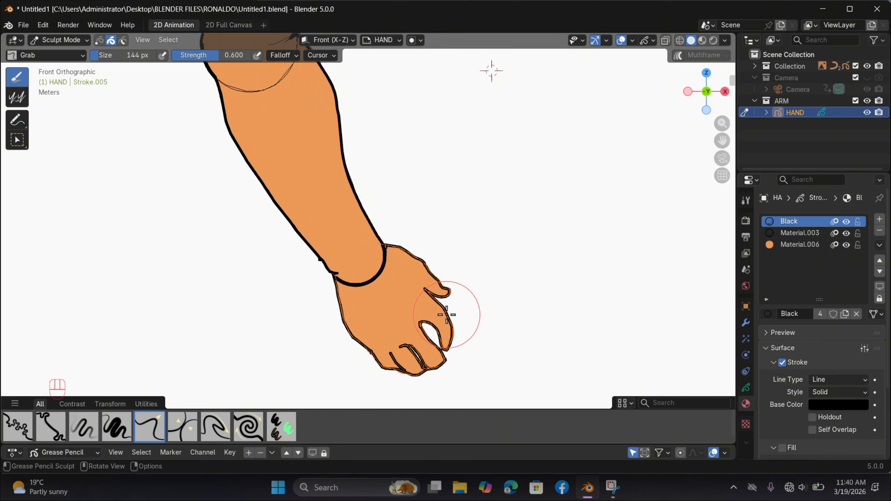
pyautogui.press('Tab')
pyautogui.moveTo(516, 268); pyautogui.dragTo(350, 388)
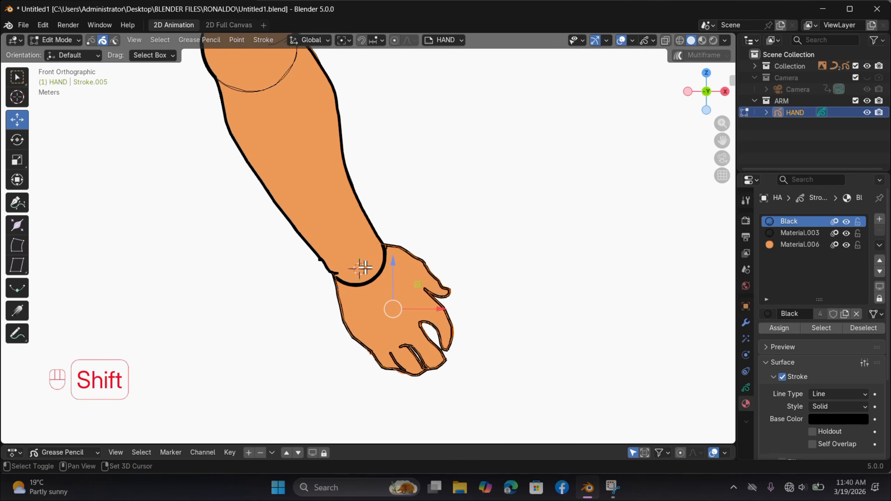
pyautogui.press('.')
pyautogui.click(443, 265)
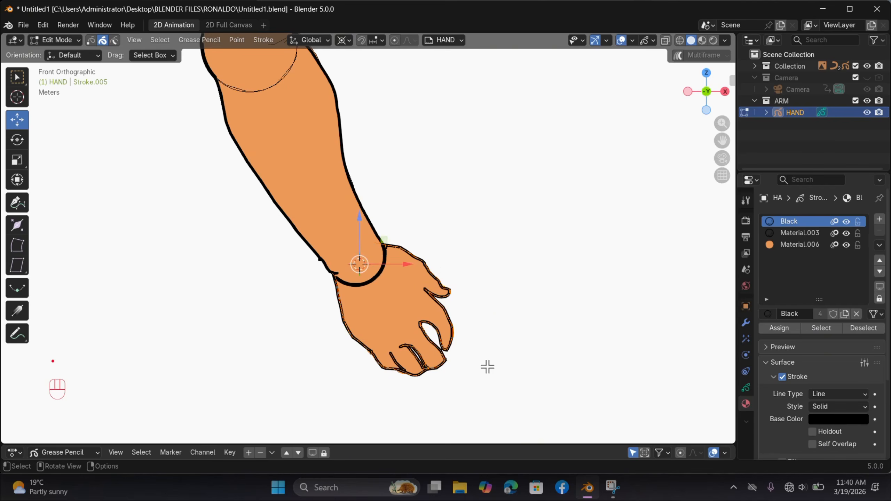
# Step: Rotate the hand around the wrist pivot in both directions to test how the joint overlaps the forearm
pyautogui.press('r')
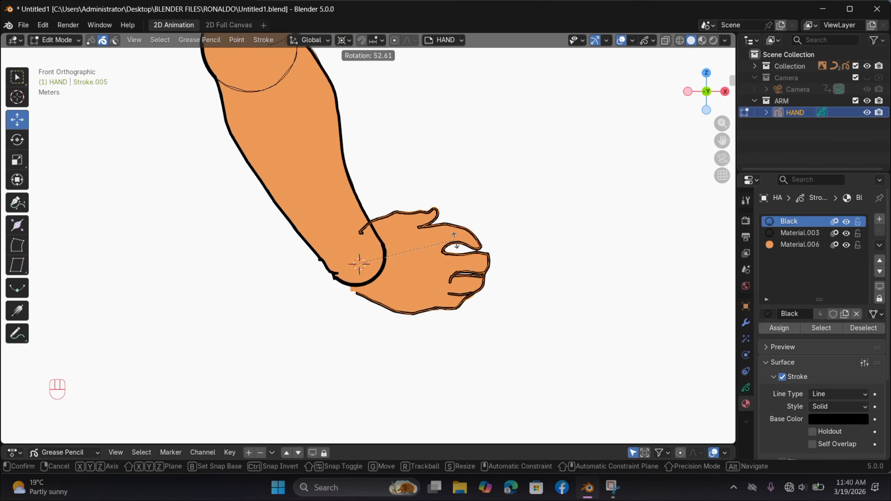
pyautogui.rightClick(455, 241)
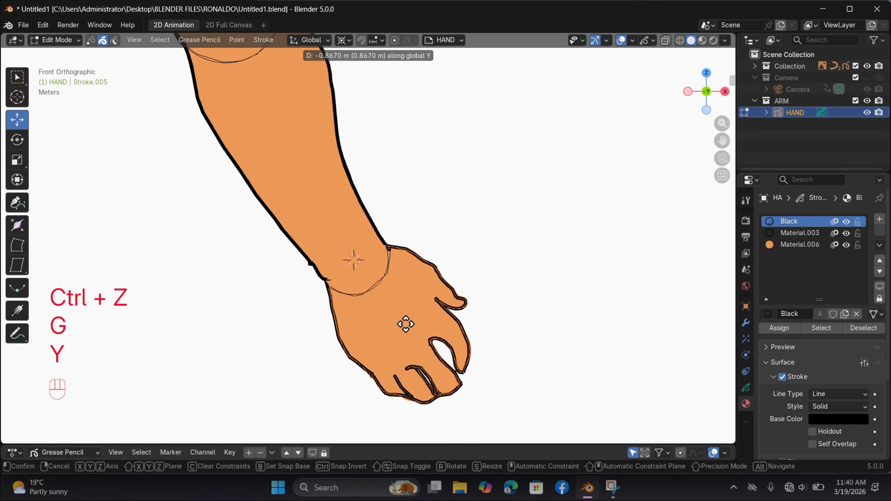
pyautogui.click(407, 315)
pyautogui.press('r')
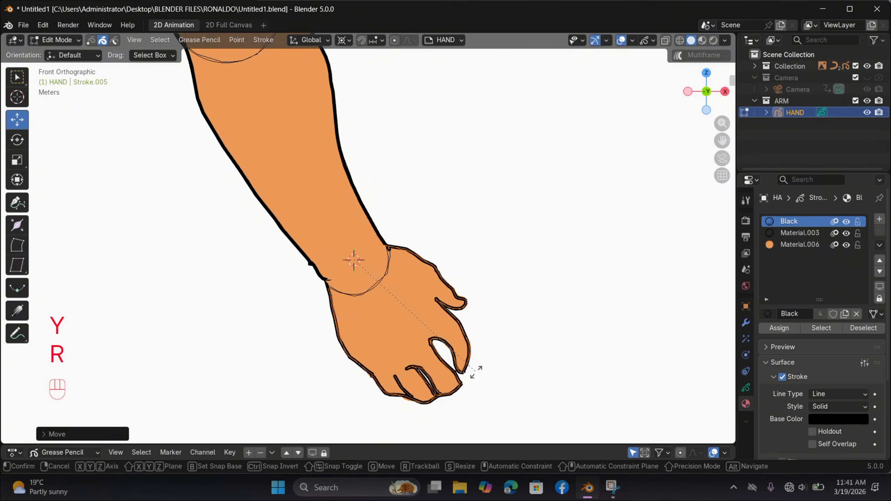
pyautogui.click(288, 421)
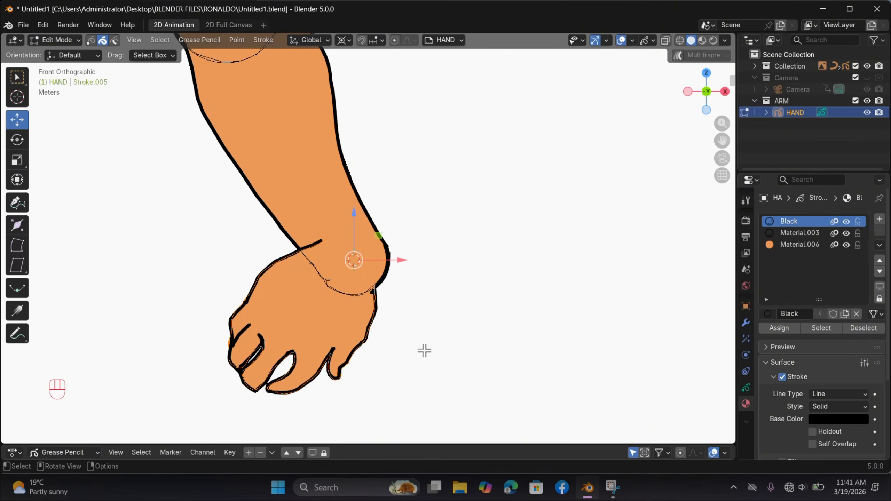
pyautogui.scroll(-2, 425, 351)
pyautogui.scroll(2, 402, 314)
pyautogui.press('r')
pyautogui.rightClick(382, 286)
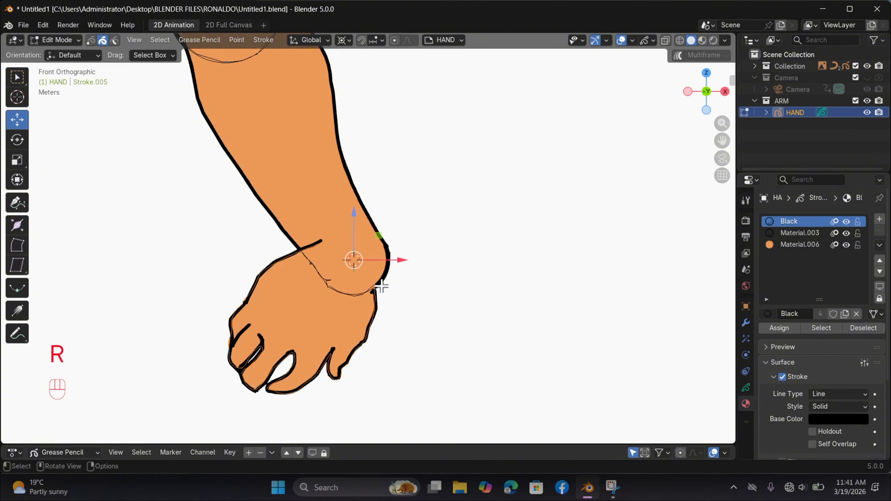
pyautogui.keyDown('shift'); pyautogui.moveTo(216, 285); pyautogui.dragTo(282, 387); pyautogui.keyUp('shift')
pyautogui.press('r')
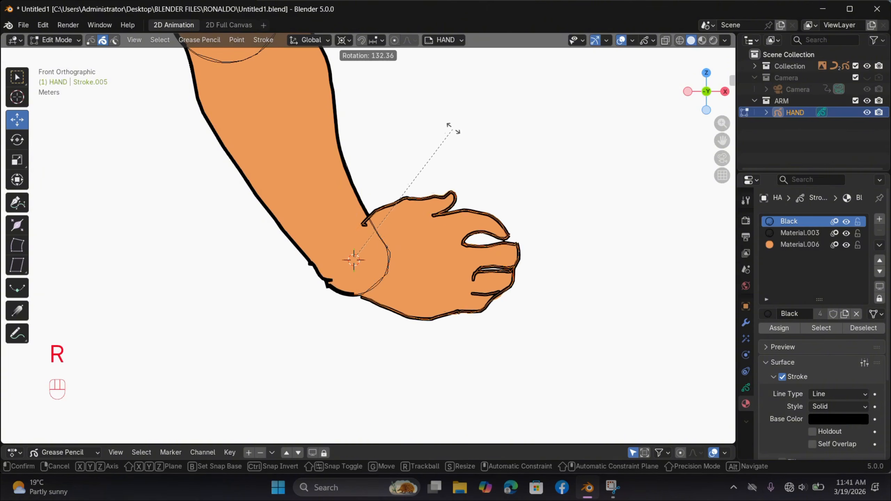
pyautogui.click(360, 321)
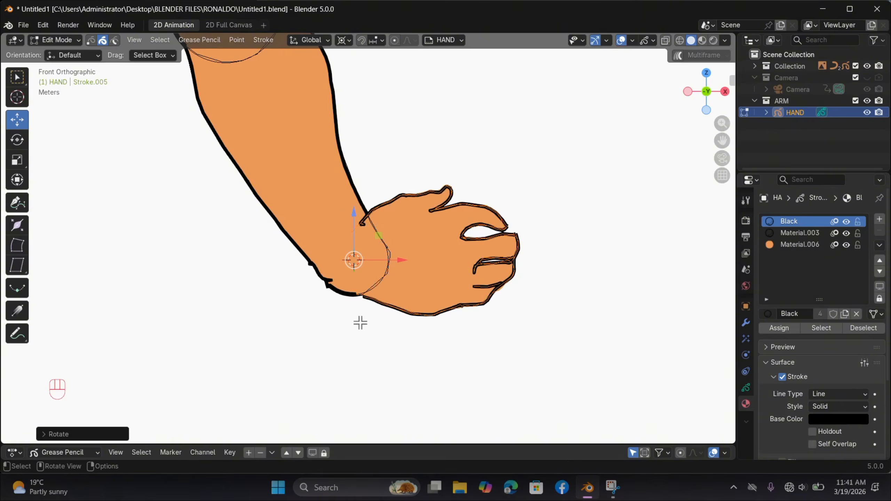
# Step: Undo the test rotations of the hand
pyautogui.scroll(3, 358, 353)
pyautogui.hotkey('ctrl', 'z')
pyautogui.hotkey('ctrl', 'z')
pyautogui.hotkey('ctrl', 'z')
pyautogui.hotkey('ctrl', 'z')
pyautogui.scroll(2, 327, 310)
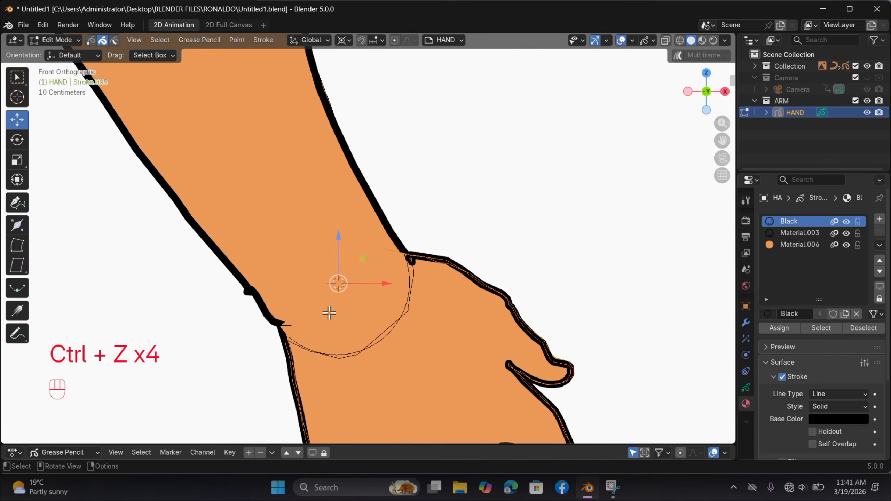
pyautogui.scroll(-5, 332, 307)
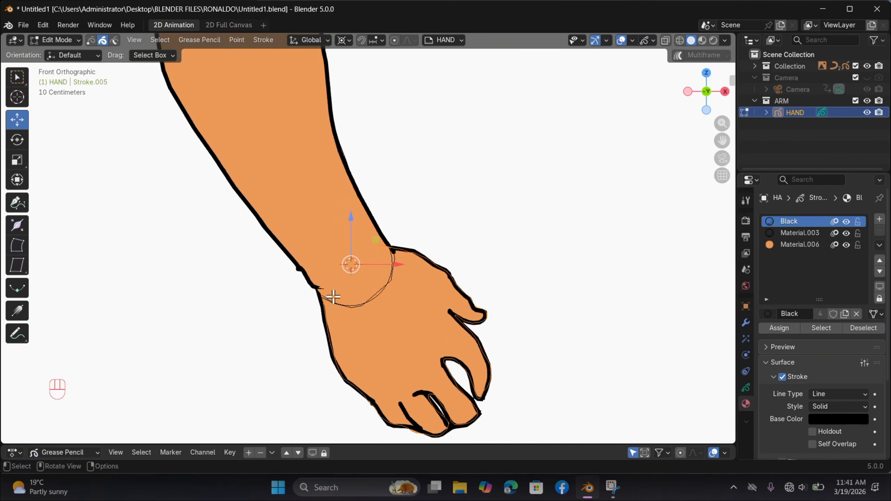
pyautogui.keyDown('shift'); pyautogui.scroll(3, 428, 241); pyautogui.keyUp('shift')
pyautogui.scroll(-2, 441, 267)
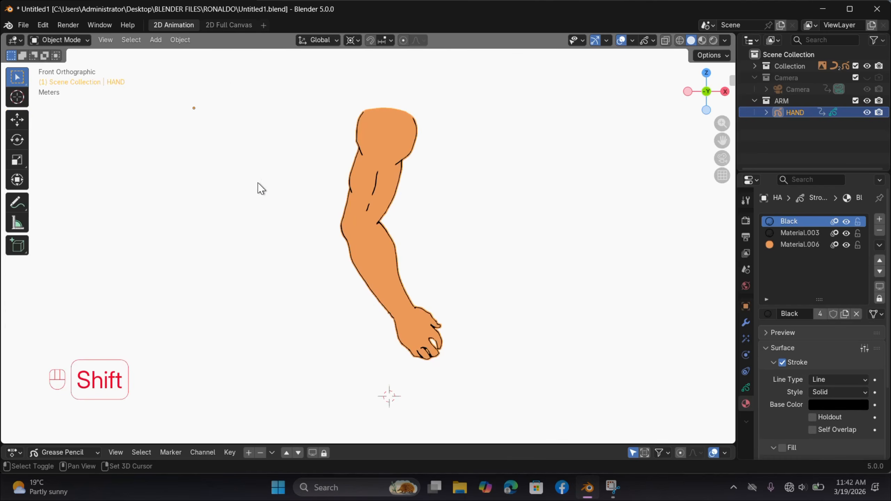
# Step: Place the 3D cursor in the empty space beside the arm and add a single-bone armature there
pyautogui.keyDown('shift'); pyautogui.moveTo(265, 188); pyautogui.dragTo(265, 186, button='right'); pyautogui.keyUp('shift')
pyautogui.click(156, 40)
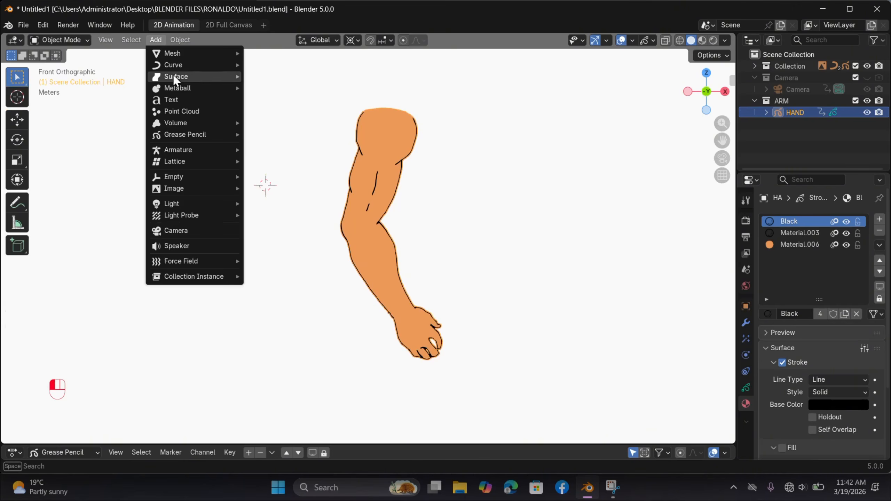
pyautogui.moveTo(185, 150)
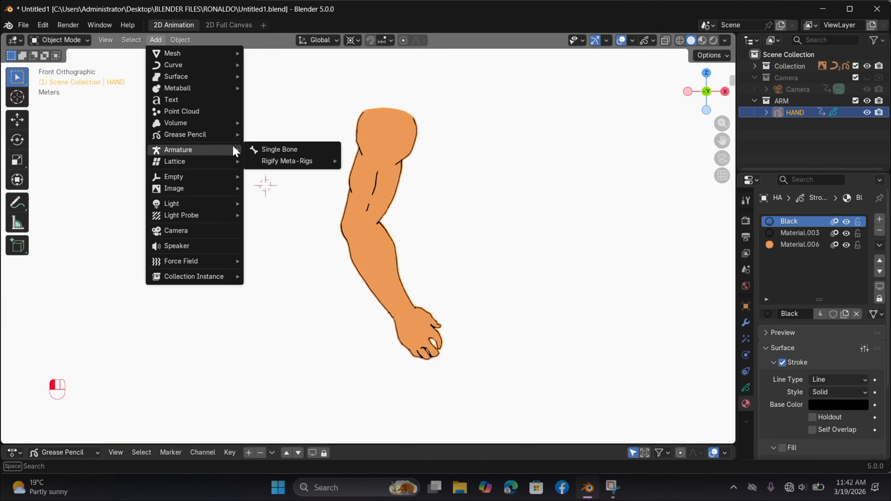
pyautogui.click(258, 150)
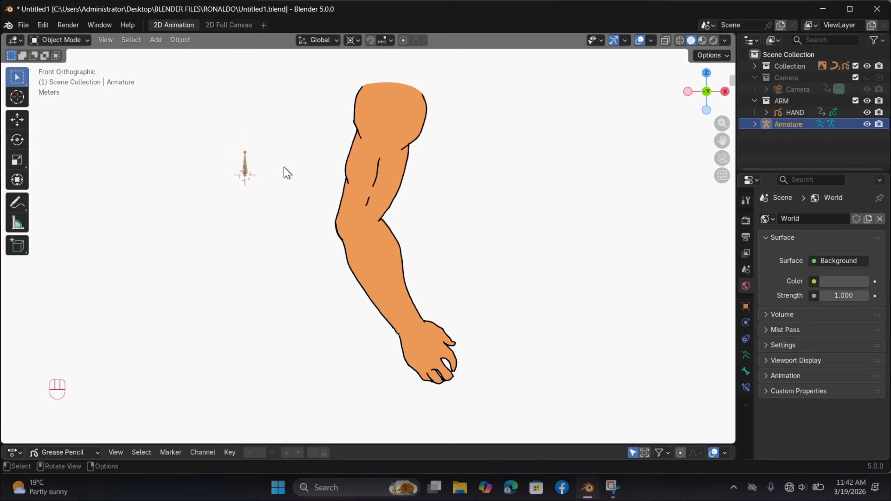
# Step: Edit the armature, moving the bone onto the upper arm and enlarging it
pyautogui.press('Tab')
pyautogui.press('g')
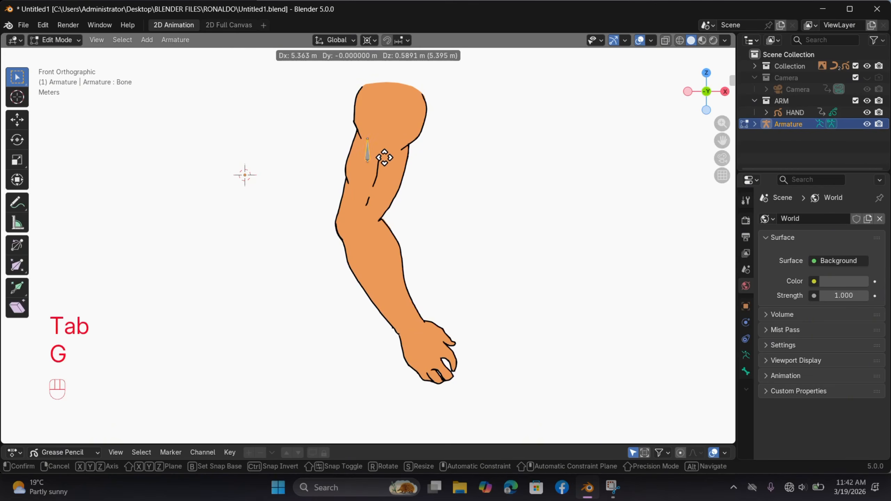
pyautogui.click(300, 160)
pyautogui.press('s')
pyautogui.click(490, 212)
pyautogui.press('g')
pyautogui.click(393, 174)
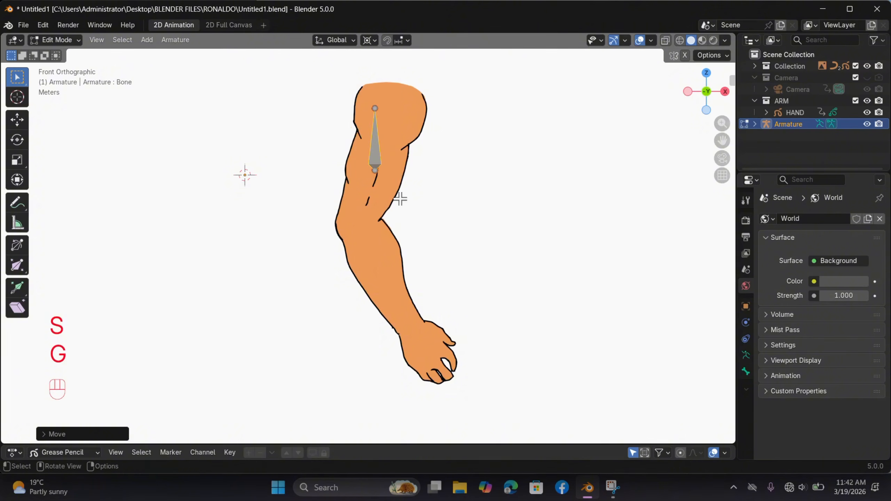
pyautogui.press('s')
pyautogui.click(455, 241)
pyautogui.click(405, 208)
# Step: Turn on bone name display for the armature and collapse its Viewport Display, Bone Collections and Pose settings
pyautogui.click(746, 356)
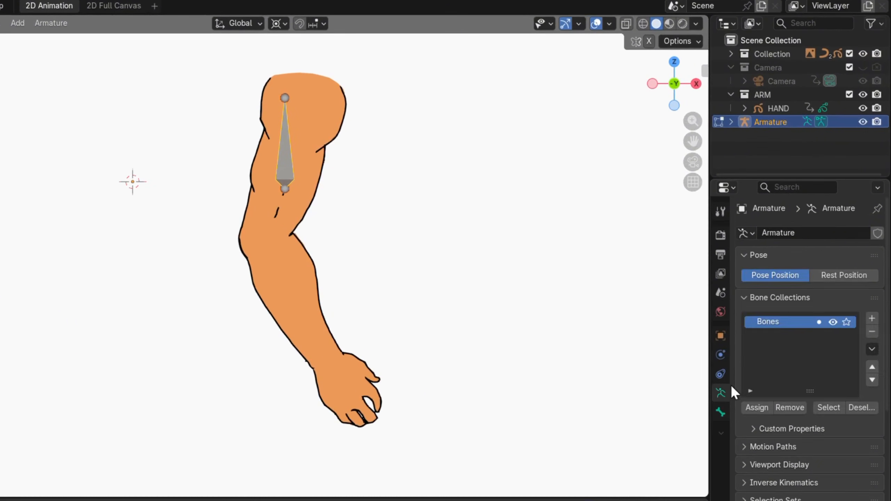
pyautogui.scroll(-5, 852, 334)
pyautogui.click(775, 323)
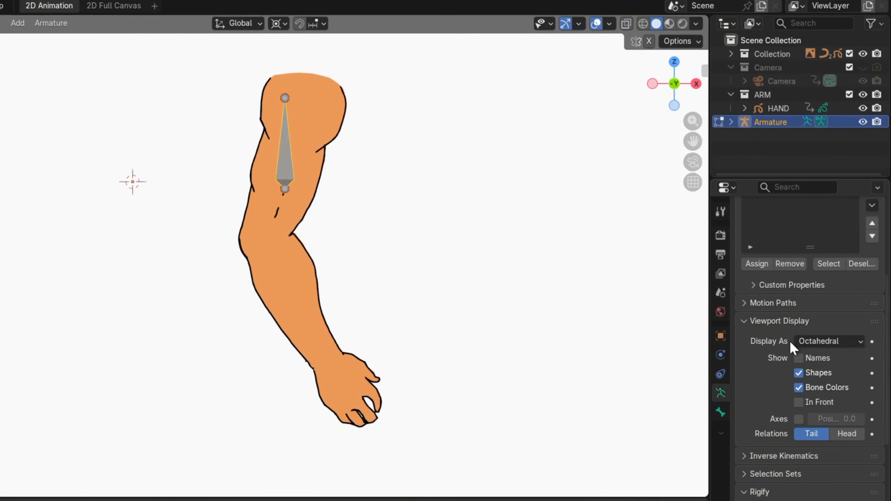
pyautogui.click(803, 358)
pyautogui.click(760, 321)
pyautogui.scroll(5, 782, 281)
pyautogui.click(782, 274)
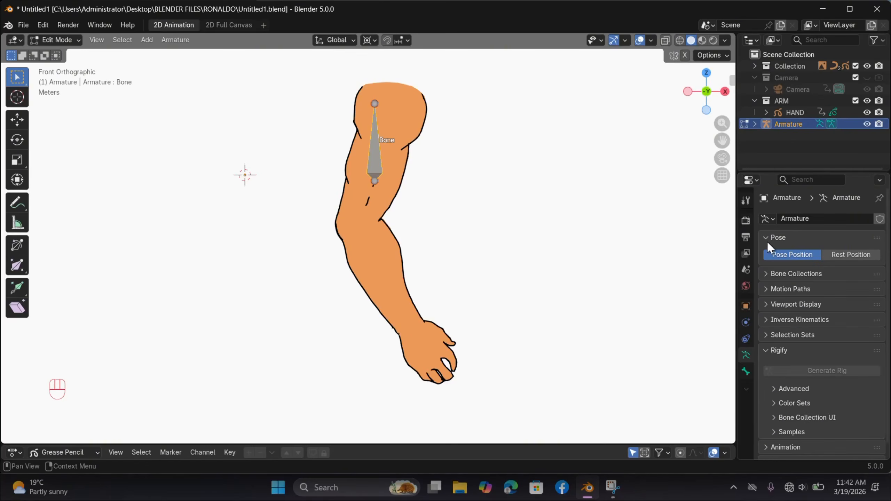
pyautogui.click(767, 241)
pyautogui.scroll(1, 486, 144)
pyautogui.keyDown('shift'); pyautogui.hscroll(3, 487, 144); pyautogui.keyUp('shift')
pyautogui.keyDown('shift'); pyautogui.hscroll(-2, 486, 144); pyautogui.keyUp('shift')
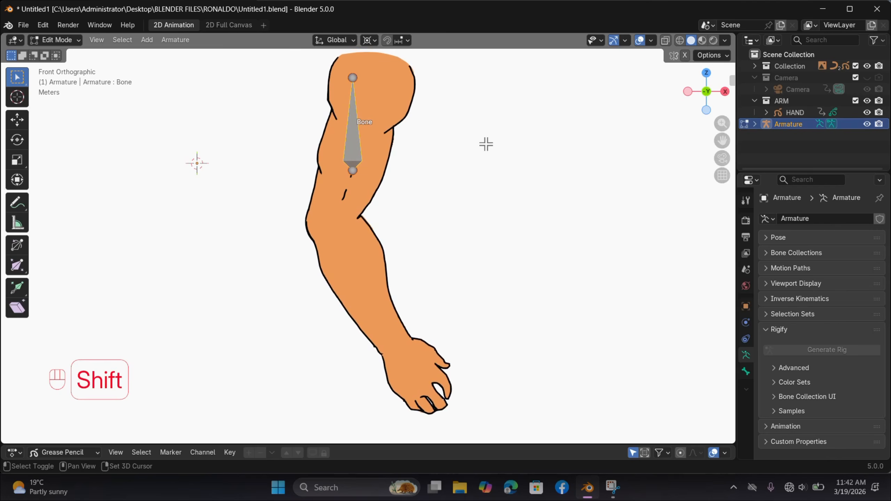
# Step: Switch the bone's direction, then stretch it by moving its tail toward the elbow and its head up to the shoulder
pyautogui.press('alt')
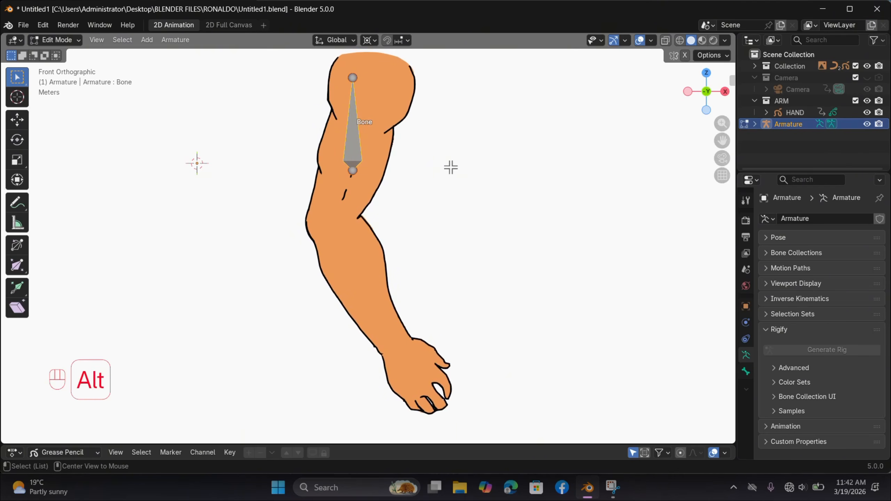
pyautogui.hotkey('alt', 'f')
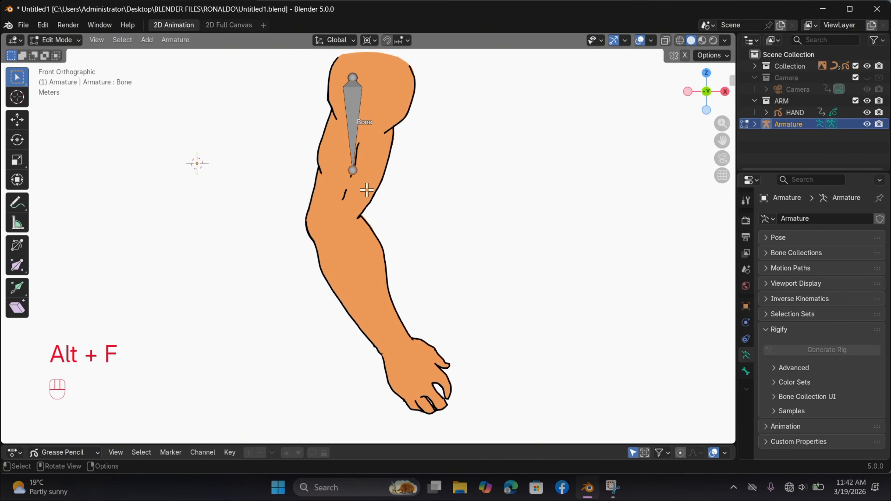
pyautogui.click(366, 191)
pyautogui.press('g')
pyautogui.click(336, 249)
pyautogui.click(356, 131)
pyautogui.press('g')
pyautogui.click(373, 120)
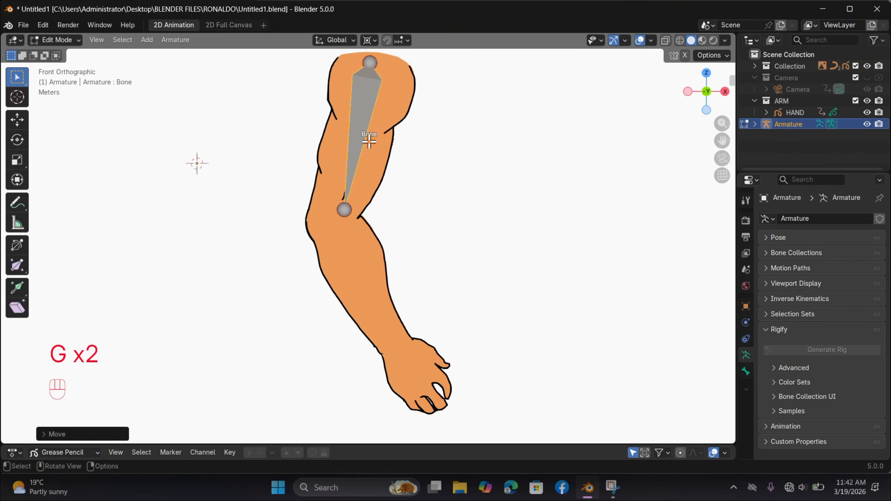
# Step: Fine-tune the upper-arm bone's position and size so that it runs from the shoulder to the centre of the elbow
pyautogui.press('g')
pyautogui.click(372, 137)
pyautogui.press('g')
pyautogui.click(373, 108)
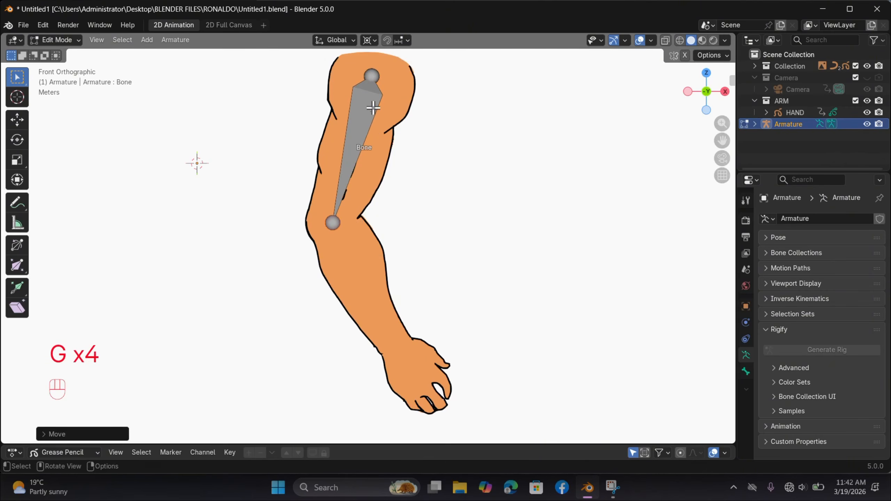
pyautogui.press('g')
pyautogui.click(374, 110)
pyautogui.press('s')
pyautogui.click(397, 149)
pyautogui.press('g')
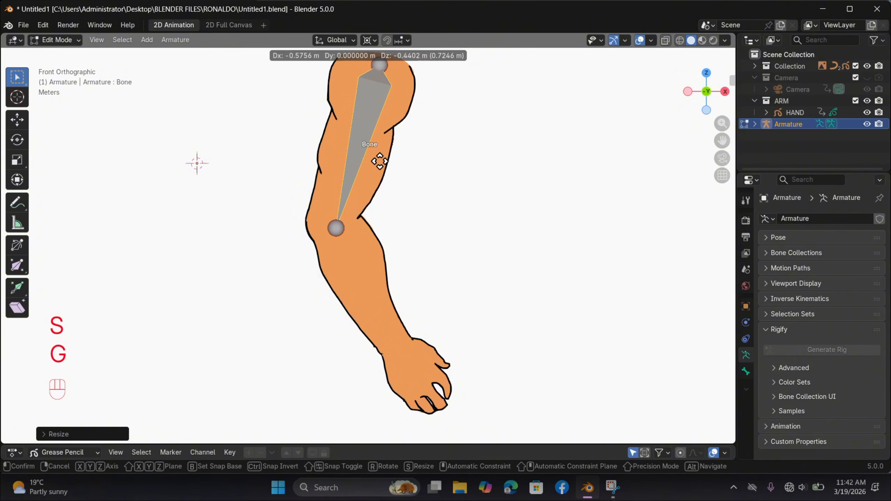
pyautogui.click(351, 160)
pyautogui.press('g')
pyautogui.click(338, 230)
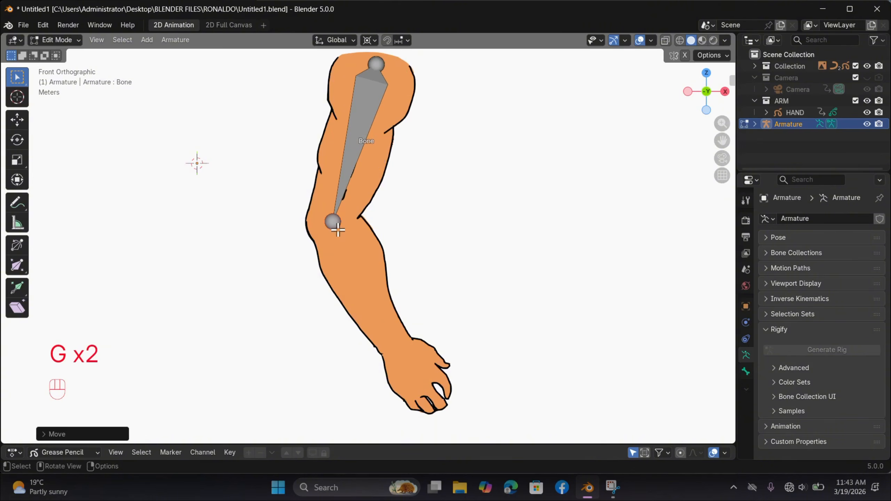
# Step: Extrude a forearm bone from elbow to wrist and a hand bone to the fingertips, and adjust the wrist joint's position
pyautogui.press('e')
pyautogui.click(405, 359)
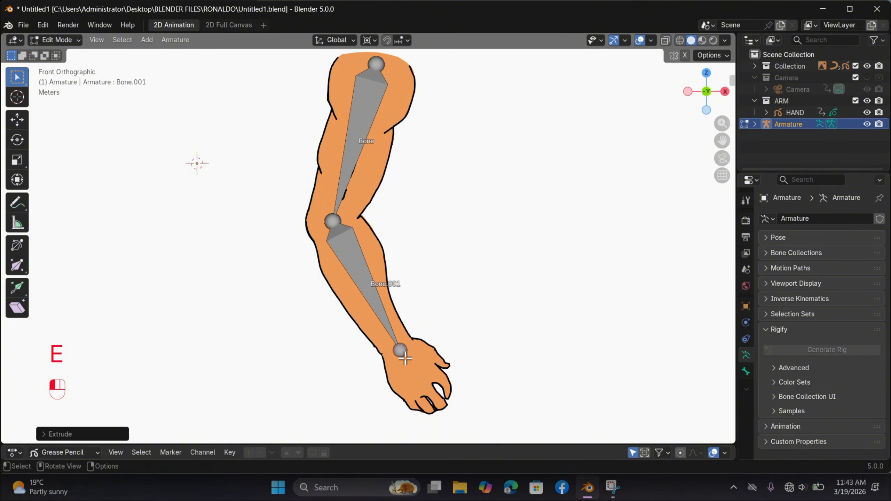
pyautogui.press('e')
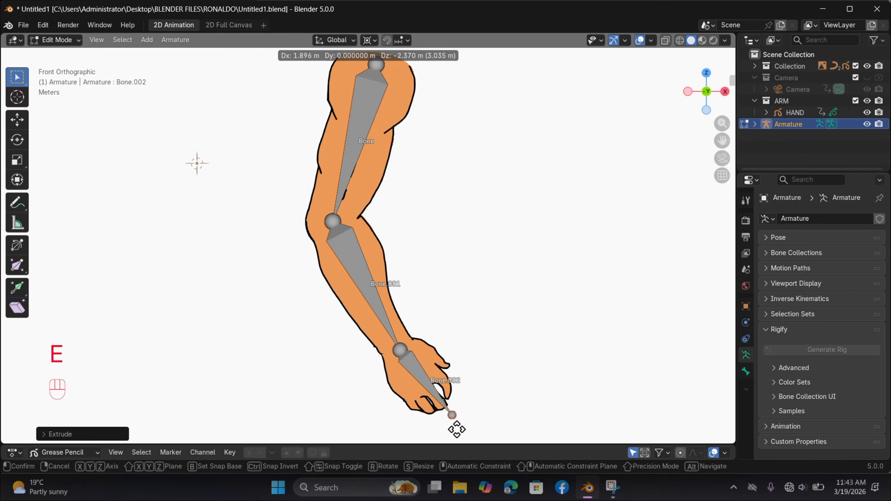
pyautogui.click(452, 415)
pyautogui.click(396, 352)
pyautogui.press('g')
pyautogui.click(402, 362)
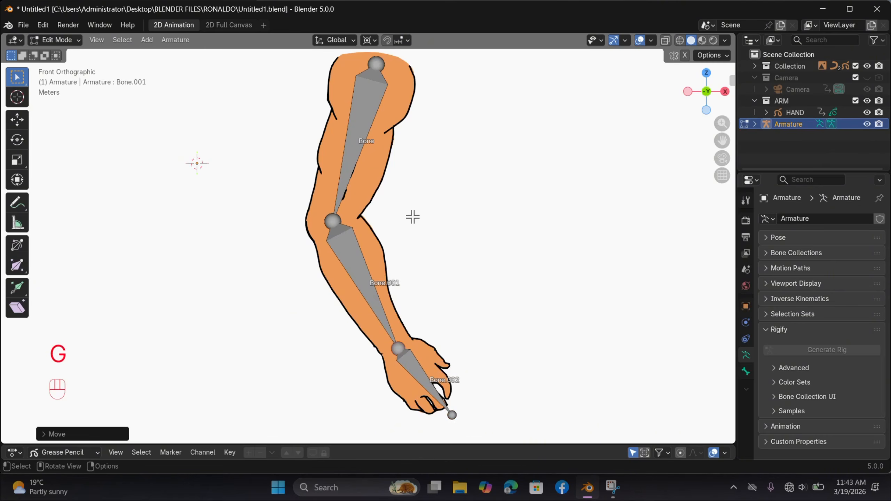
# Step: Rename the upper-arm bone as ARM
pyautogui.keyDown('shift'); pyautogui.hscroll(3, 413, 217); pyautogui.keyUp('shift')
pyautogui.press('Tab')
pyautogui.click(319, 108)
pyautogui.click(320, 117)
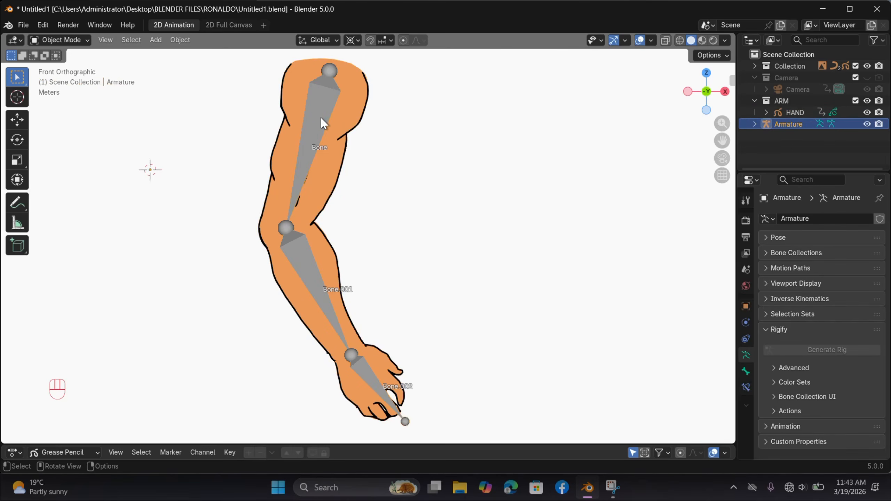
pyautogui.press('Tab')
pyautogui.click(318, 134)
pyautogui.press('F2')
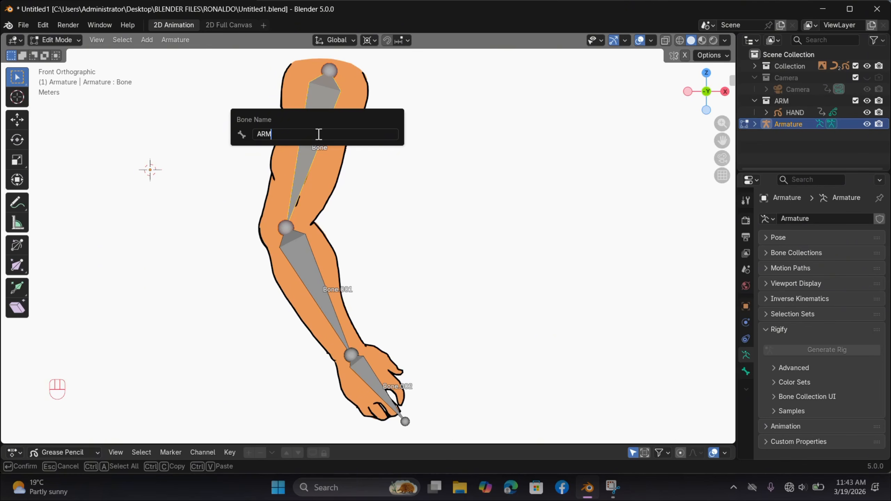
pyautogui.press('Return')
# Step: Rename the forearm bone as Farm and the hand bone as Hand
pyautogui.click(300, 279)
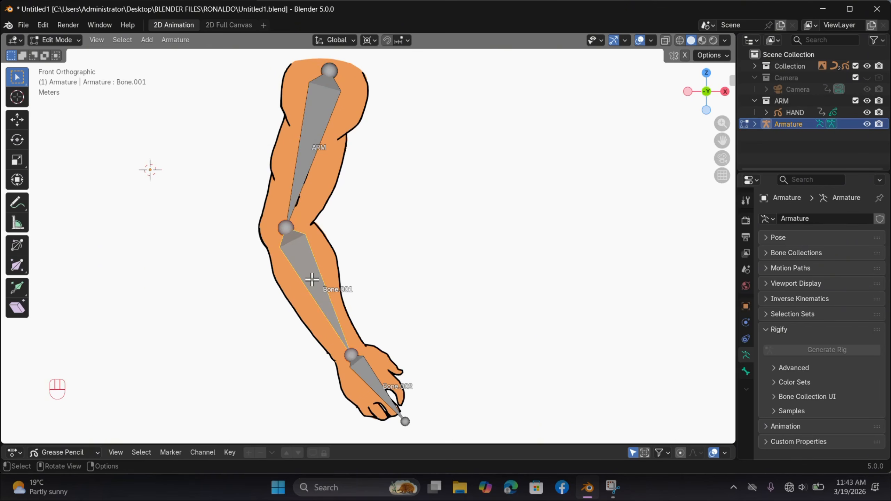
pyautogui.press('F2')
pyautogui.write('Far')
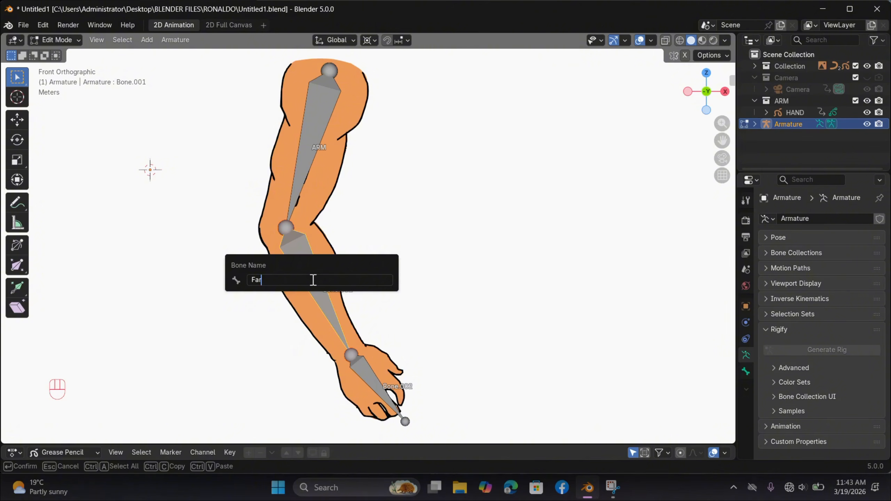
pyautogui.write('m')
pyautogui.press('Return')
pyautogui.click(371, 371)
pyautogui.press('F2')
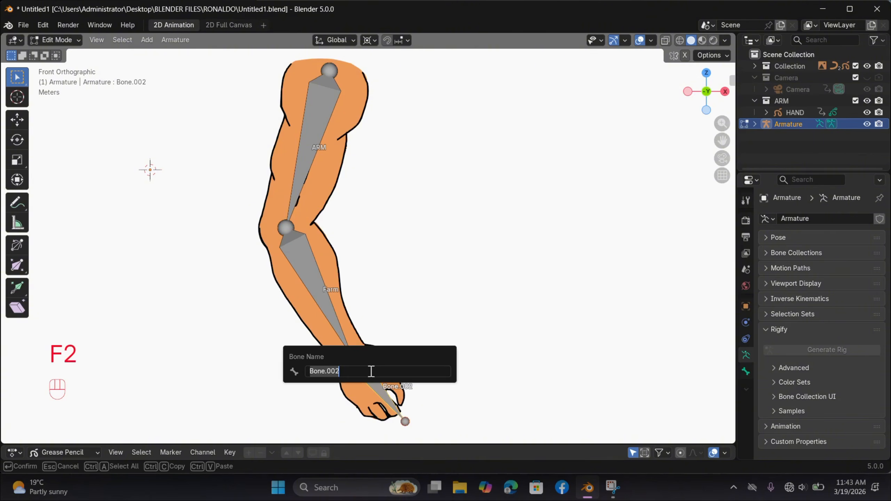
pyautogui.press('Return')
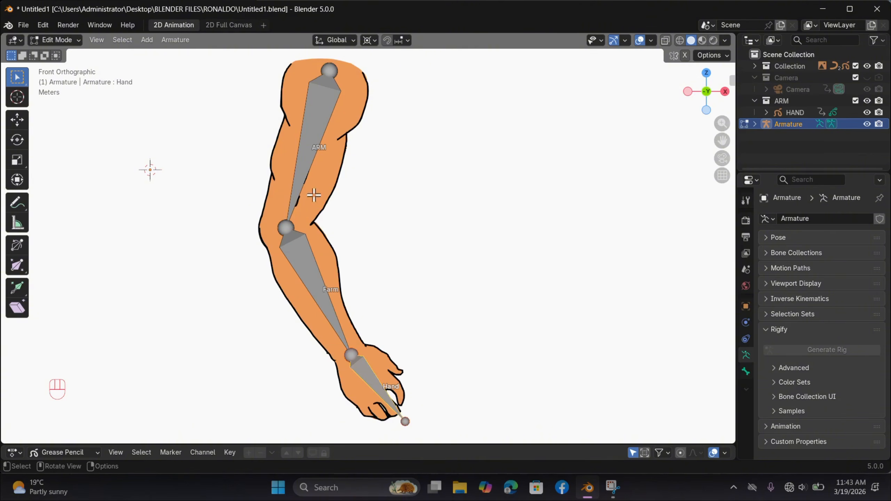
# Step: Return to Object Mode and parent the arm drawing to the armature using Armature Deform With Empty Groups
pyautogui.click(69, 41)
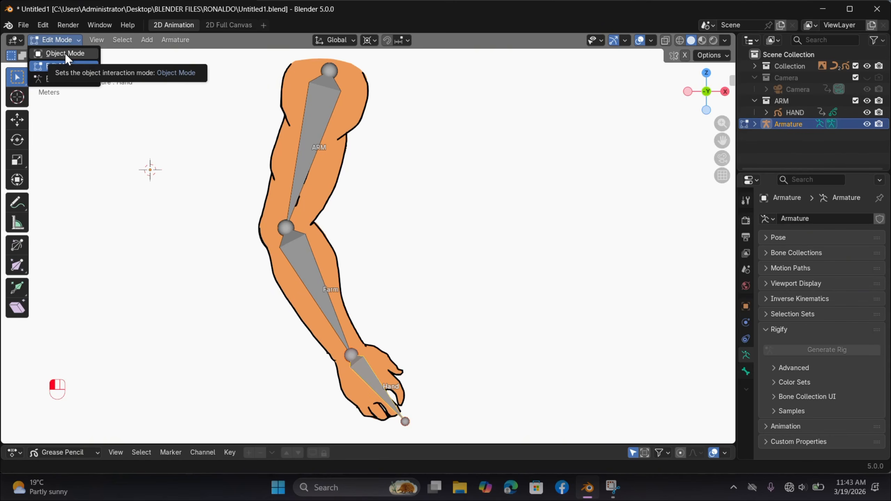
pyautogui.click(67, 54)
pyautogui.click(307, 176)
pyautogui.keyDown('shift'); pyautogui.click(315, 141); pyautogui.keyUp('shift')
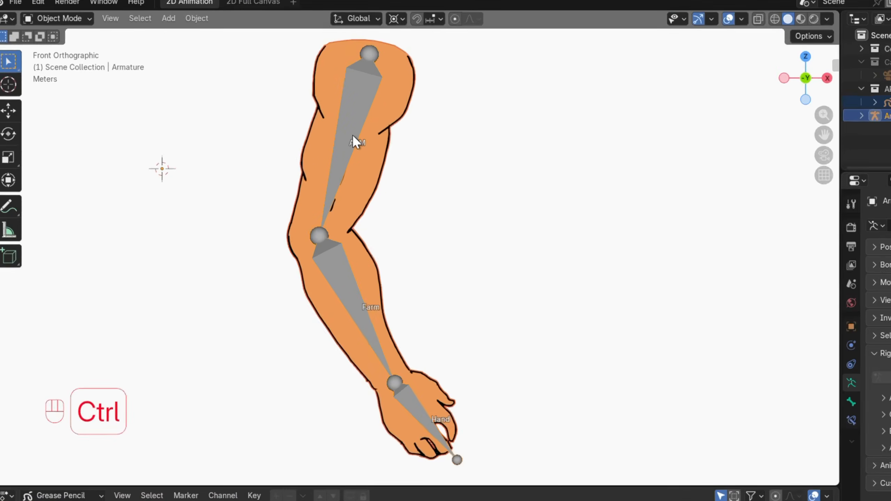
pyautogui.hotkey('ctrl', 'p')
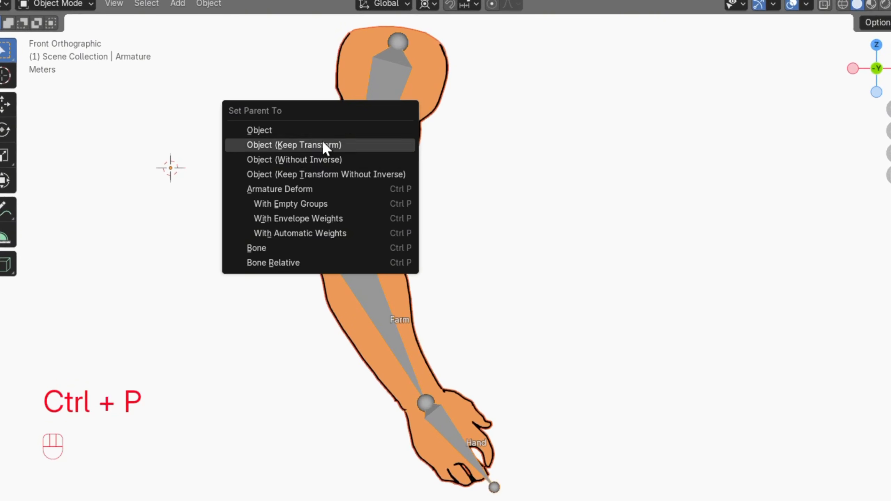
pyautogui.click(307, 203)
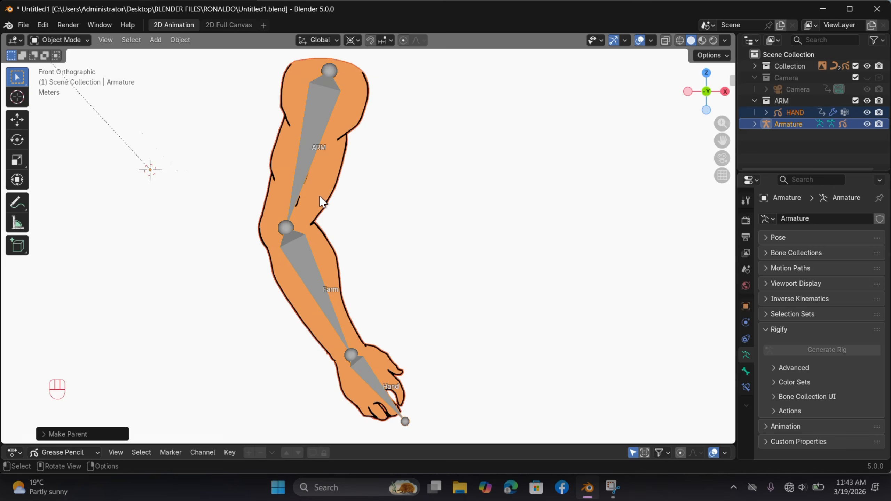
pyautogui.scroll(-1, 322, 202)
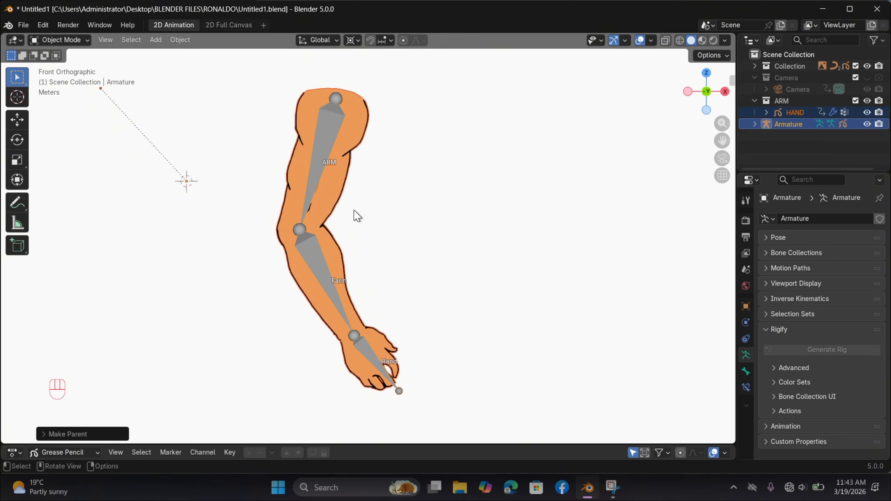
# Step: Open the arm drawing in Edit Mode and select all strokes on its ARM layer
pyautogui.click(316, 182)
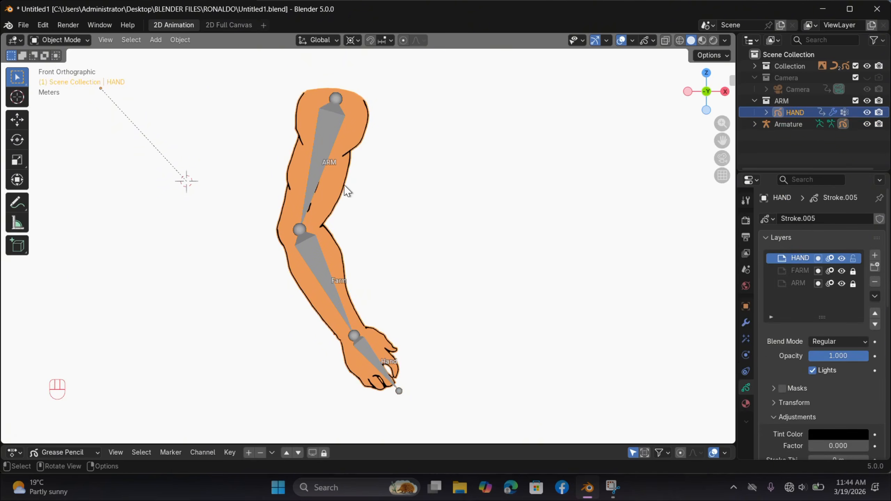
pyautogui.click(60, 40)
pyautogui.click(81, 66)
pyautogui.scroll(1, 381, 172)
pyautogui.press('a')
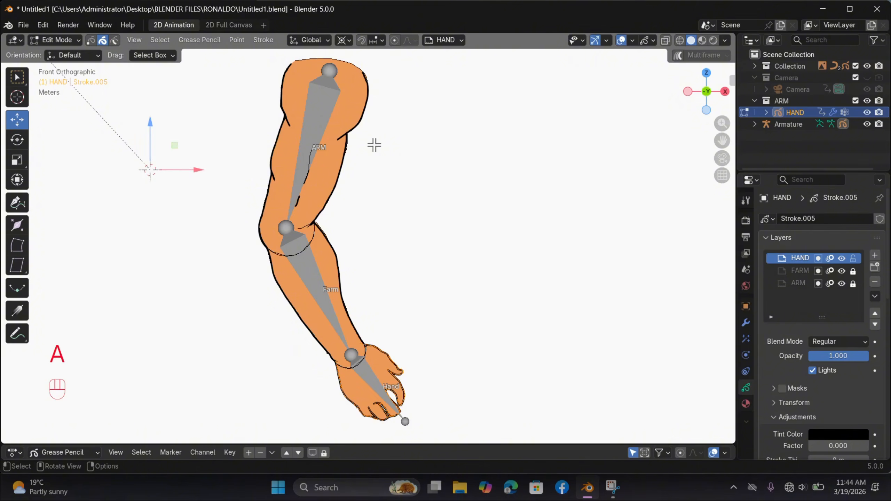
pyautogui.click(444, 40)
pyautogui.click(421, 92)
pyautogui.press('a')
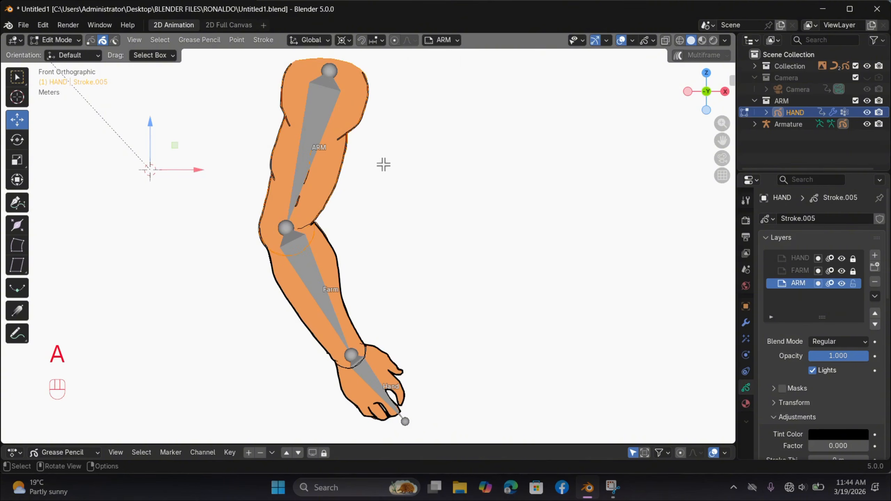
pyautogui.keyDown('shift'); pyautogui.moveTo(341, 147); pyautogui.dragTo(383, 168, button='middle'); pyautogui.keyUp('shift')
pyautogui.scroll(1, 383, 167)
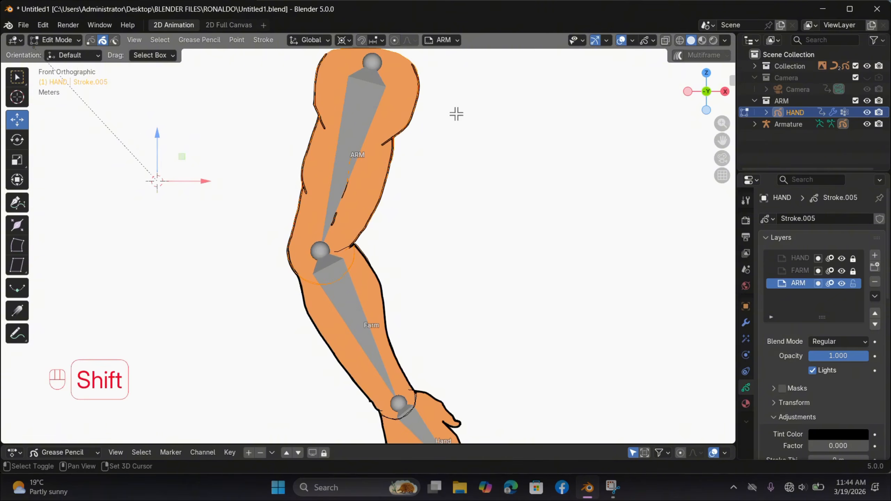
pyautogui.keyDown('shift'); pyautogui.scroll(3, 455, 113); pyautogui.keyUp('shift')
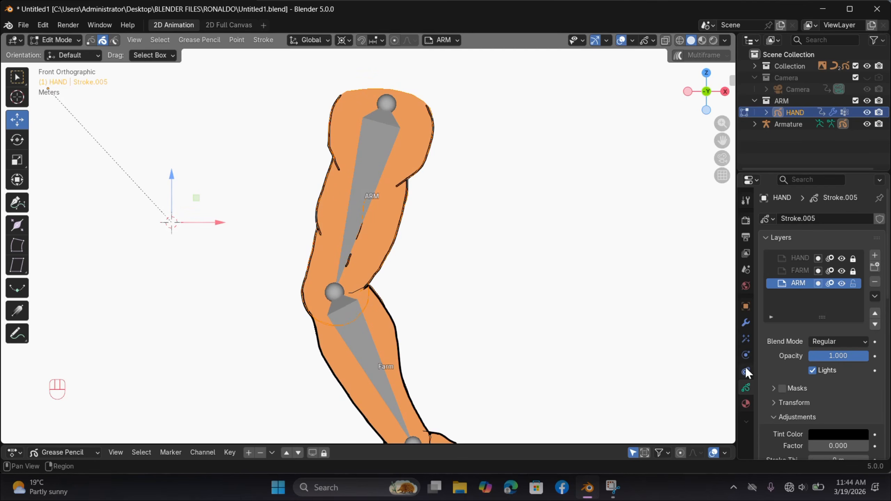
# Step: Collapse the Layers, Onion Skinning and Settings sections, and assign the selected upper-arm strokes to the ARM vertex group
pyautogui.scroll(-6, 825, 246)
pyautogui.moveTo(838, 173); pyautogui.dragTo(821, 51)
pyautogui.scroll(-5, 799, 226)
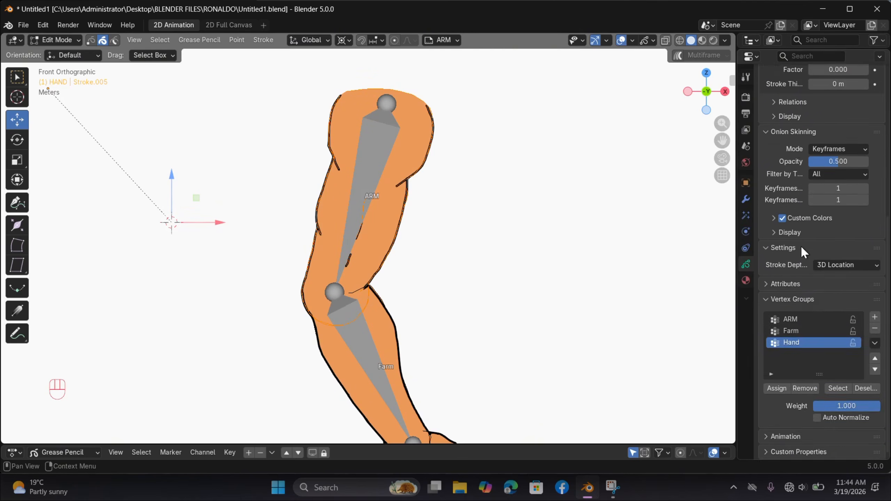
pyautogui.scroll(10, 801, 245)
pyautogui.click(770, 117)
pyautogui.click(772, 132)
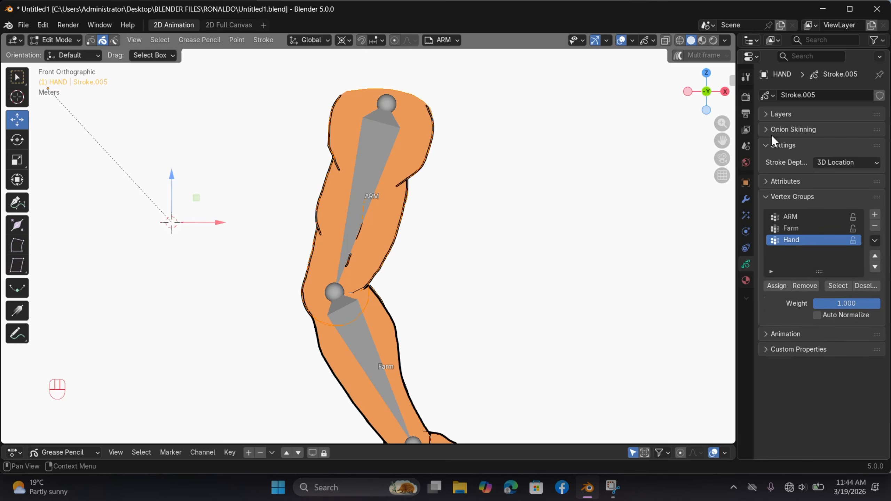
pyautogui.click(771, 143)
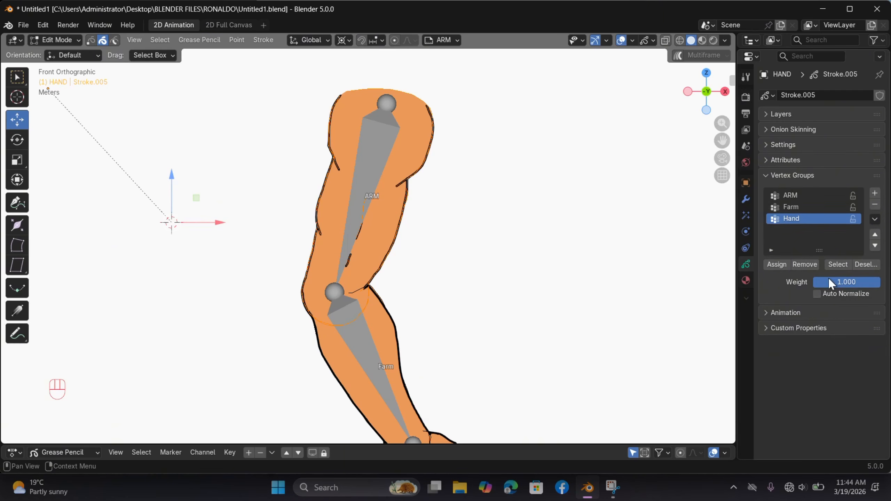
pyautogui.click(801, 197)
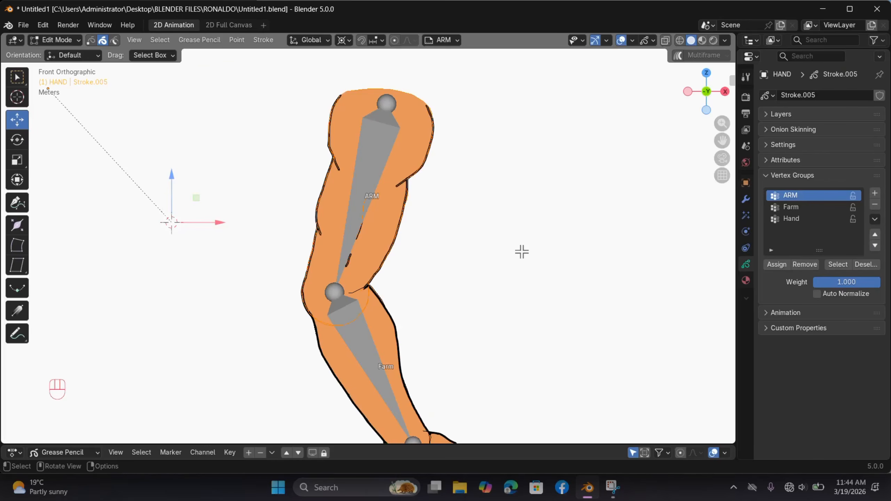
# Step: Select all strokes on the FARM layer and assign them to the Farm vertex group
pyautogui.keyDown('shift'); pyautogui.scroll(-5, 420, 265); pyautogui.keyUp('shift')
pyautogui.keyDown('shift'); pyautogui.scroll(-2, 522, 251); pyautogui.keyUp('shift')
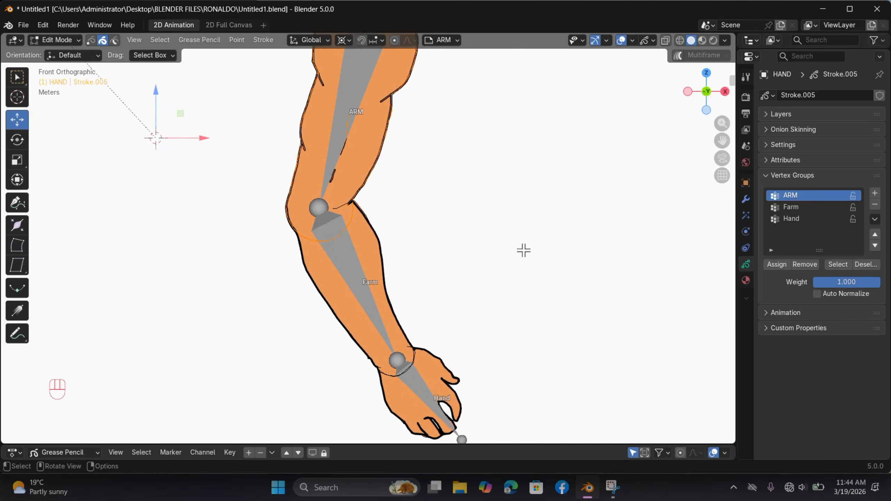
pyautogui.click(441, 40)
pyautogui.click(433, 78)
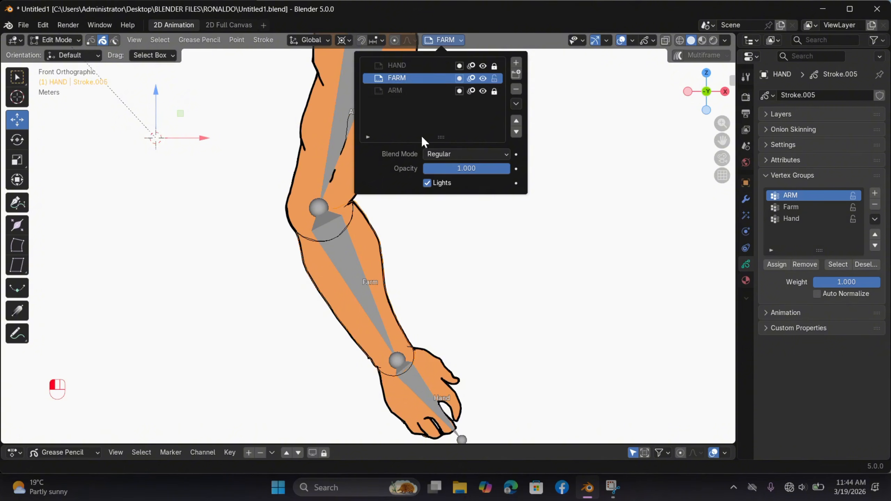
pyautogui.press('a')
pyautogui.moveTo(513, 153); pyautogui.dragTo(201, 428)
pyautogui.click(801, 207)
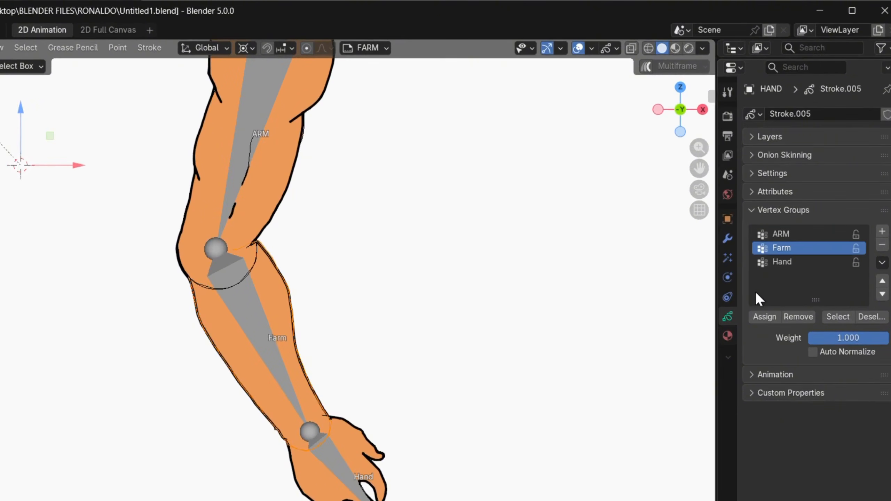
# Step: Select all strokes on the HAND layer and assign them to the Hand vertex group
pyautogui.click(387, 54)
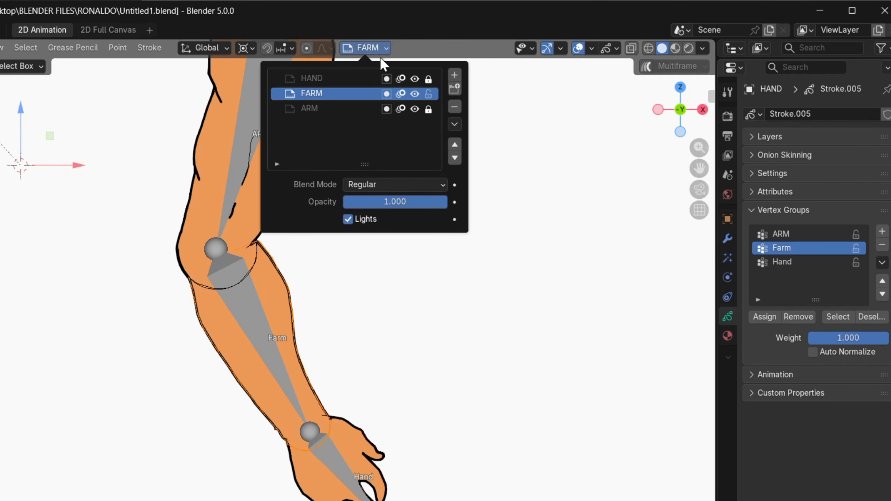
pyautogui.click(346, 78)
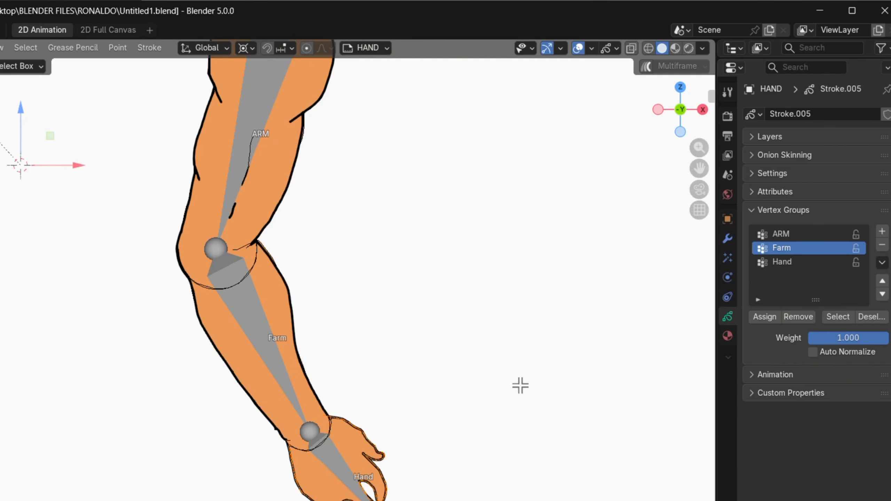
pyautogui.scroll(-4, 514, 365)
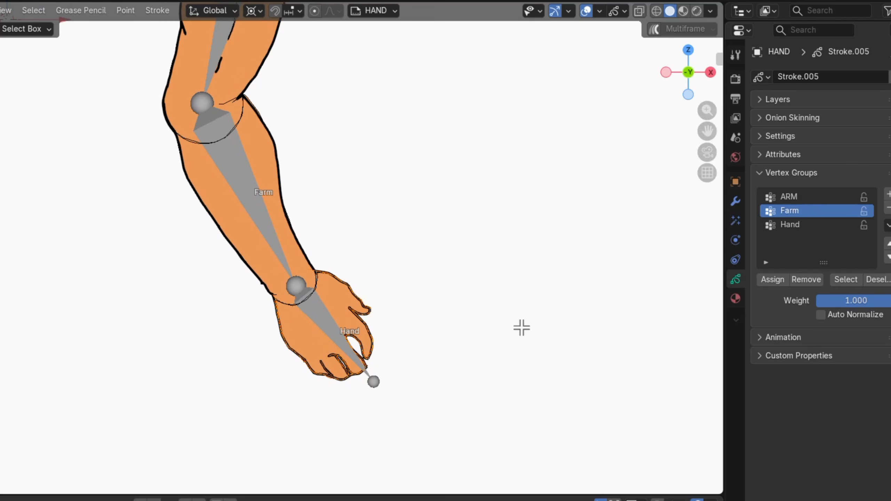
pyautogui.moveTo(167, 440); pyautogui.dragTo(162, 441)
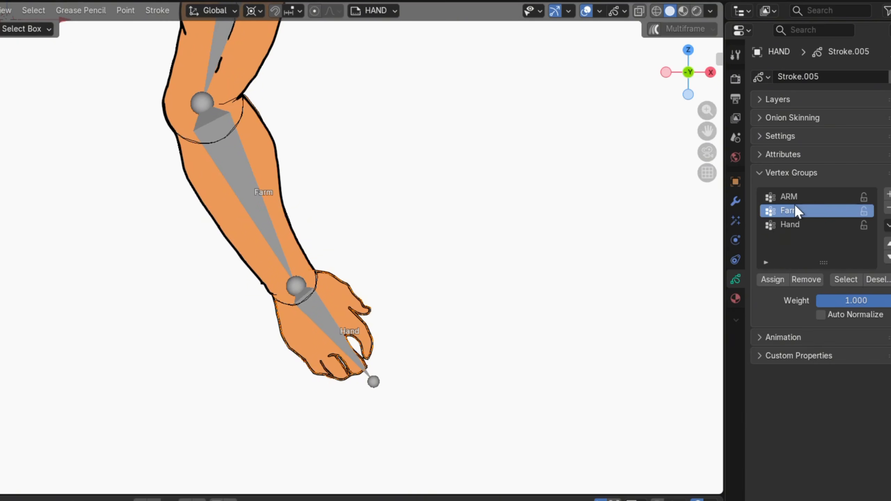
pyautogui.click(789, 225)
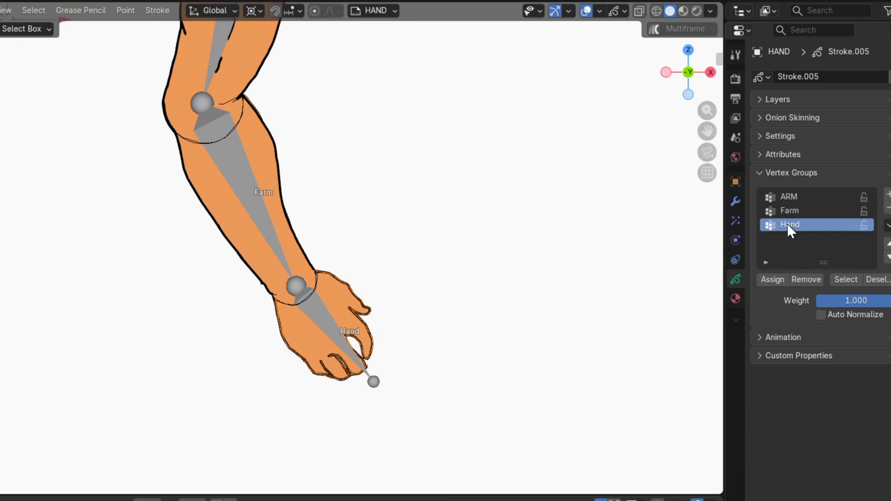
pyautogui.click(773, 280)
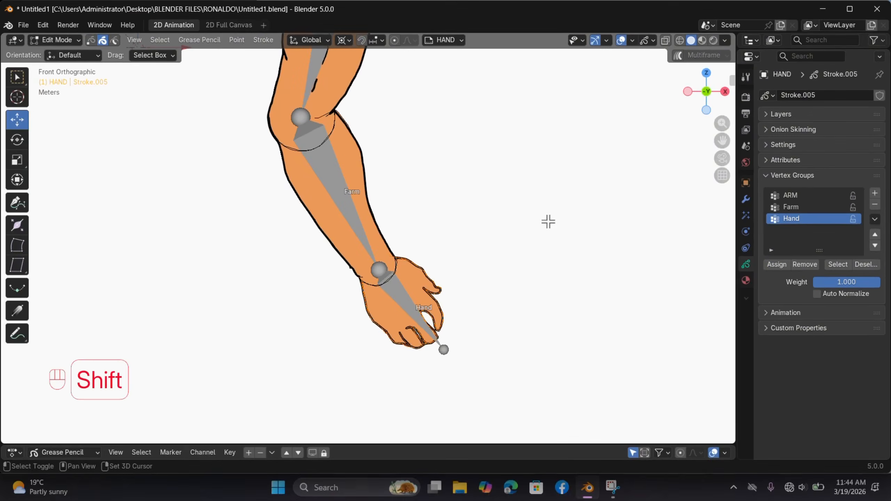
# Step: Leave Edit Mode on the arm drawing, select the armature and put it into Pose Mode
pyautogui.keyDown('shift'); pyautogui.scroll(5, 499, 228); pyautogui.keyUp('shift')
pyautogui.scroll(-2, 499, 228)
pyautogui.keyDown('shift'); pyautogui.scroll(1, 499, 228); pyautogui.keyUp('shift')
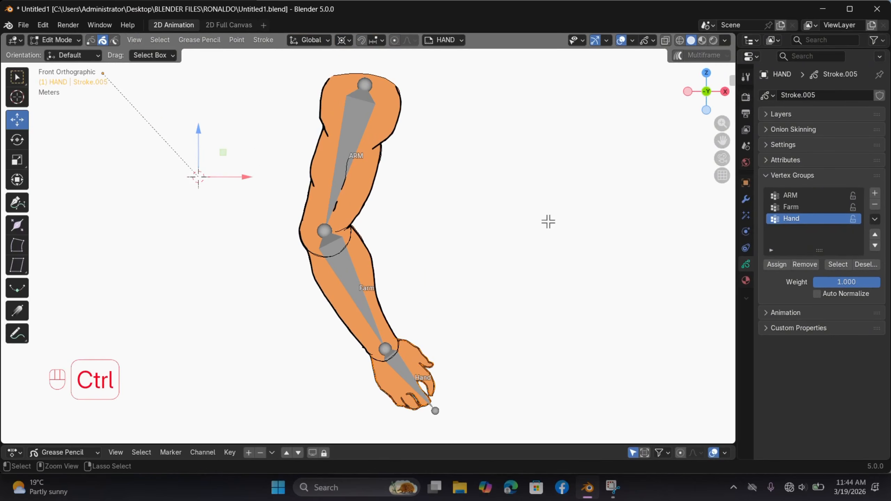
pyautogui.hotkey('ctrl', 'Tab')
pyautogui.hotkey('ctrl', 'Tab')
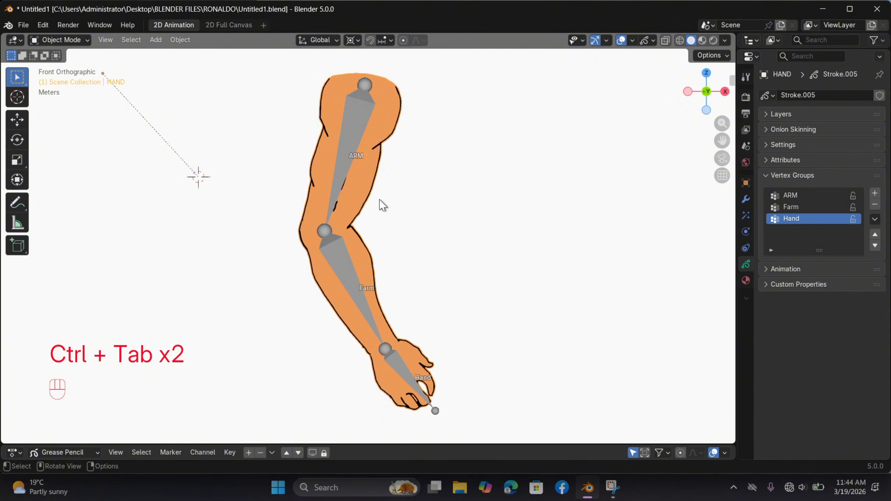
pyautogui.click(353, 156)
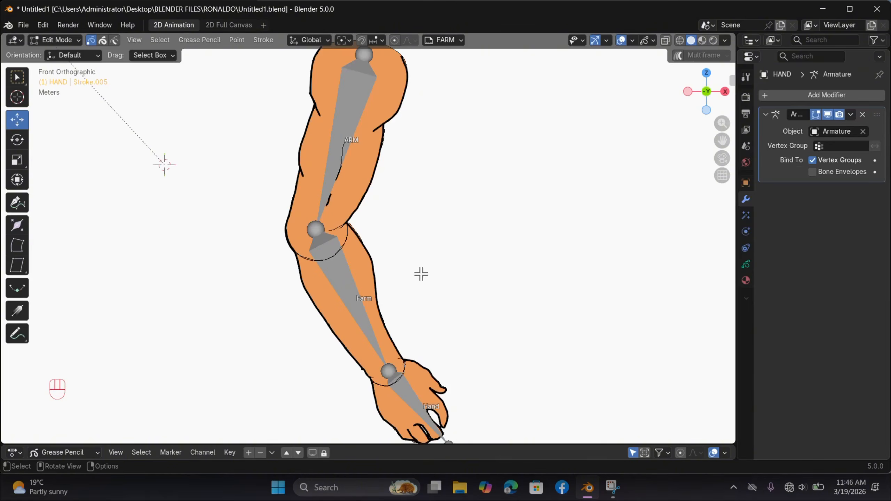
pyautogui.hotkey('ctrl', 'Tab')
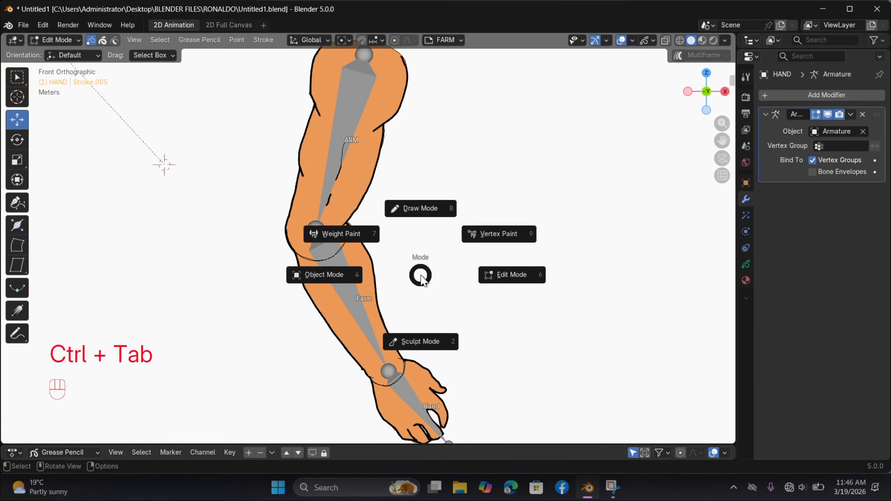
pyautogui.click(337, 277)
pyautogui.click(337, 280)
pyautogui.scroll(-2, 354, 273)
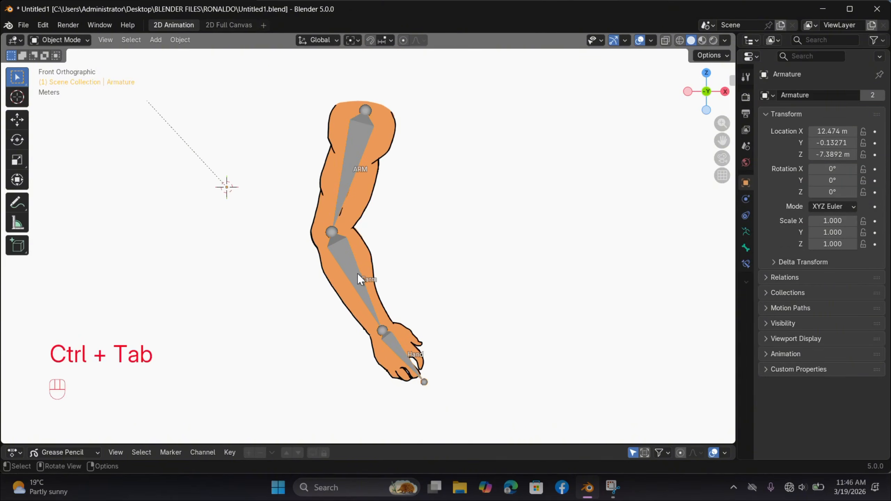
pyautogui.hotkey('ctrl', 'Tab')
# Step: Rotate the ARM, Farm and Hand bones to test how the drawing bends at the elbow and wrist
pyautogui.click(338, 178)
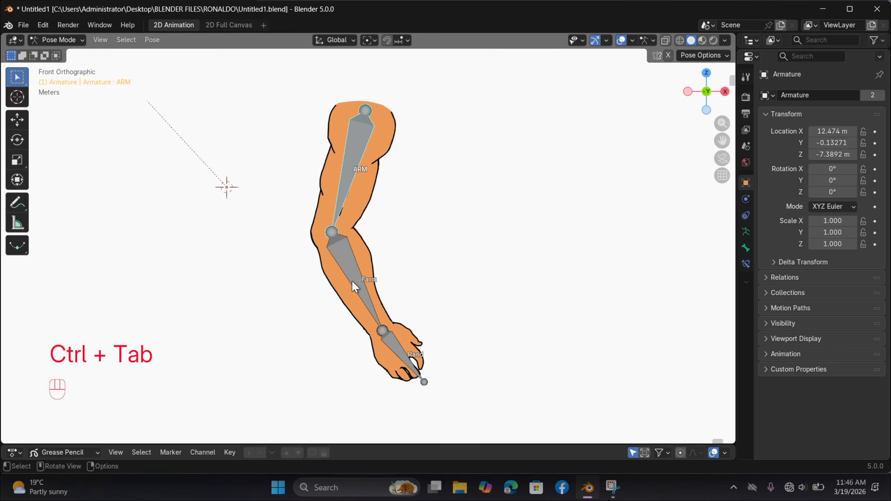
pyautogui.press('r')
pyautogui.click(426, 329)
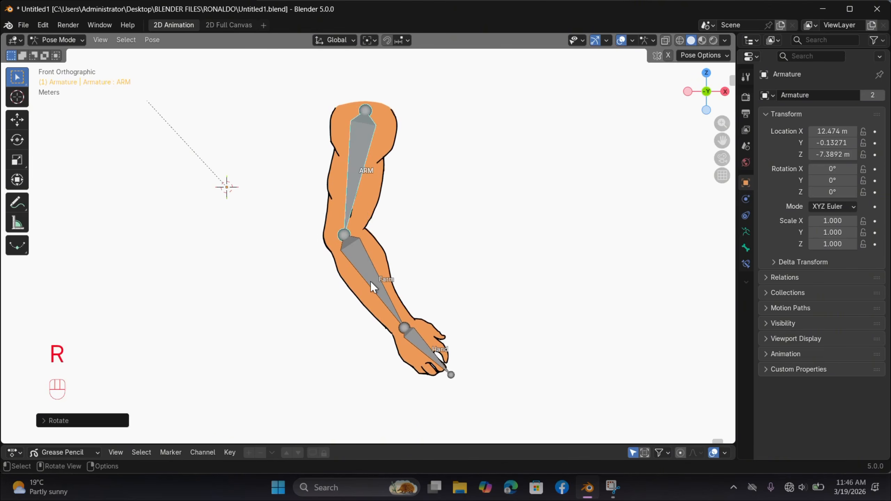
pyautogui.click(427, 331)
pyautogui.press('r')
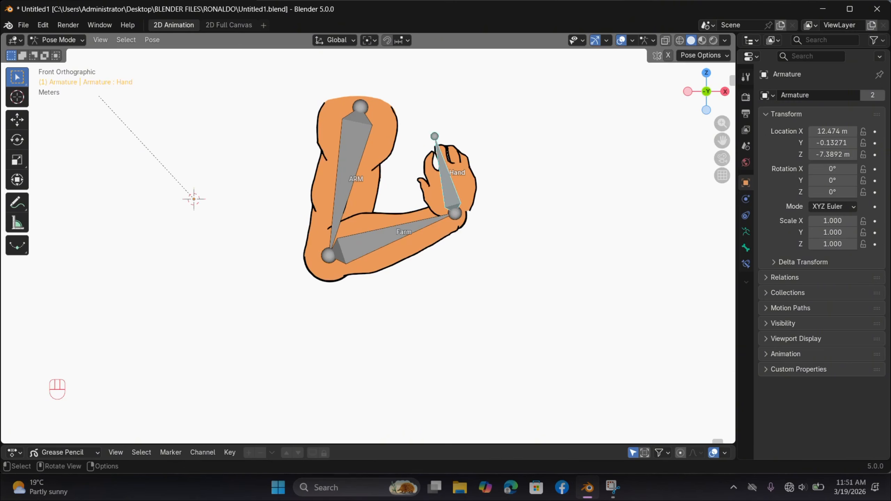
pyautogui.press('r')
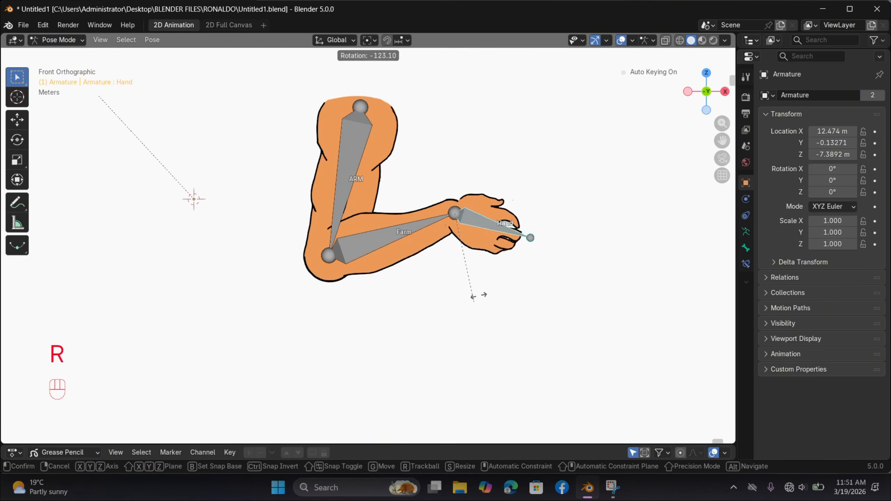
pyautogui.click(495, 183)
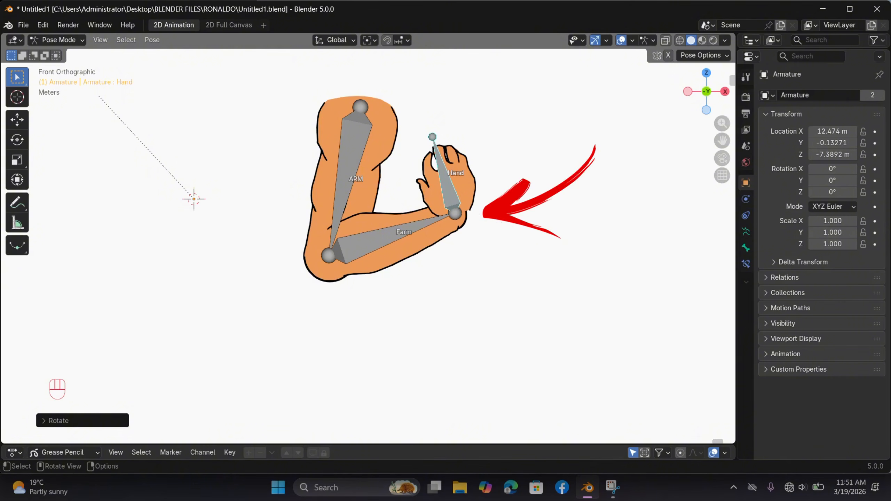
# Step: Test another forearm bend by rotating the Farm bone, and clear the rotation of all bones
pyautogui.click(442, 222)
pyautogui.press('r')
pyautogui.click(525, 321)
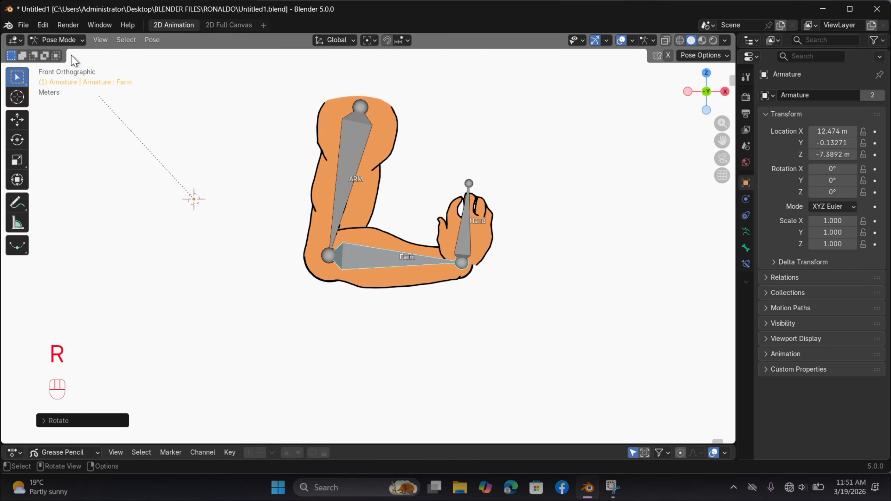
pyautogui.press('a')
pyautogui.hotkey('alt', 'r')
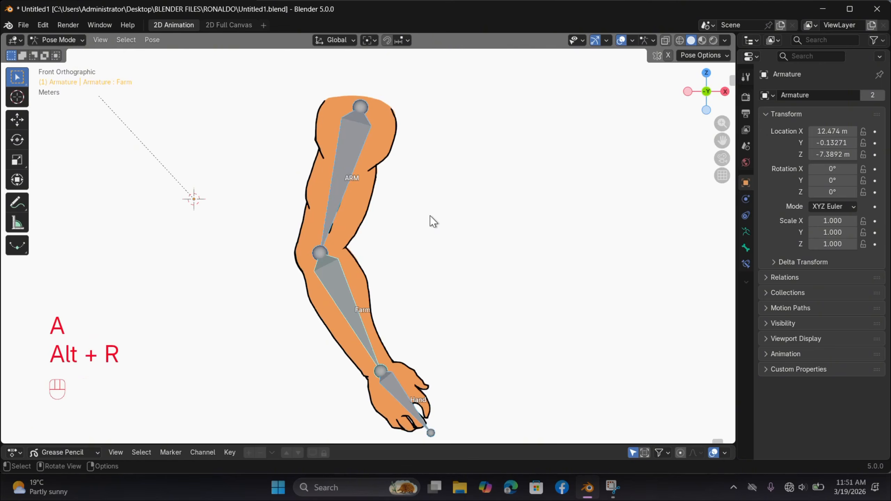
# Step: Return to Object Mode, select the HAND drawing and switch the viewport background to dark grey
pyautogui.hotkey('ctrl', 'Tab')
pyautogui.click(356, 206)
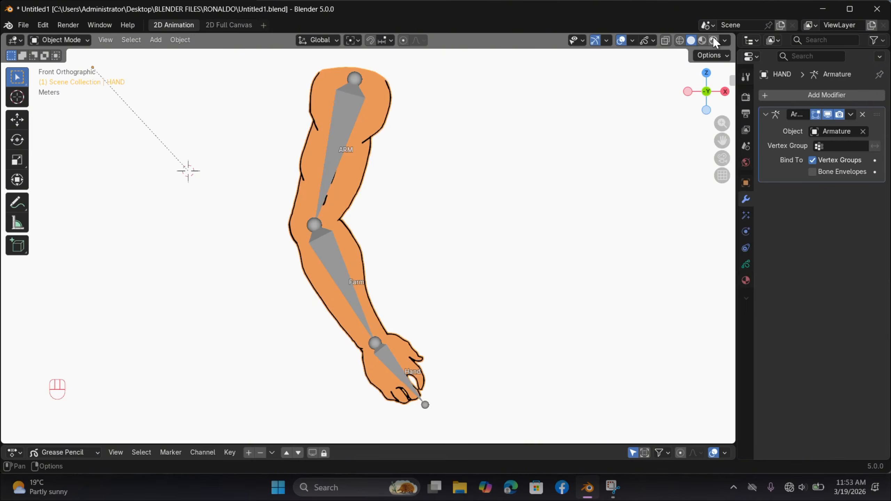
pyautogui.click(724, 40)
pyautogui.click(677, 243)
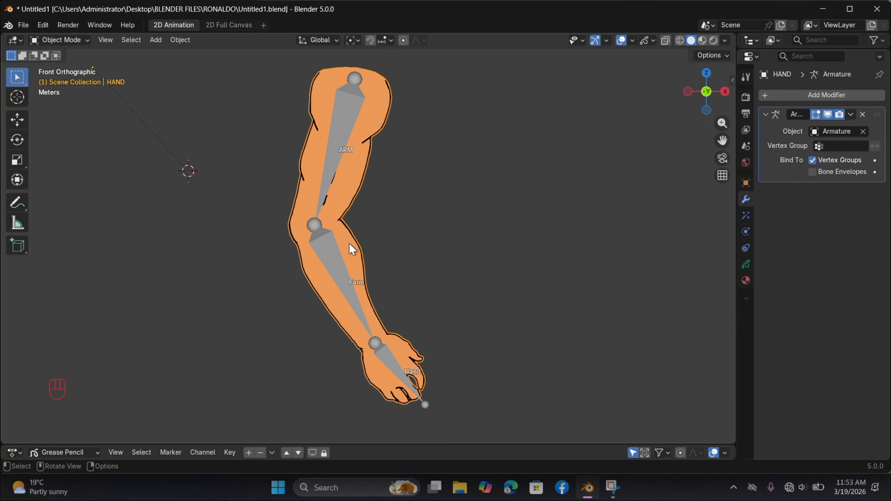
# Step: In the HAND drawing's Edit Mode, hide every layer except FARM, and return to Object Mode
pyautogui.press('Tab')
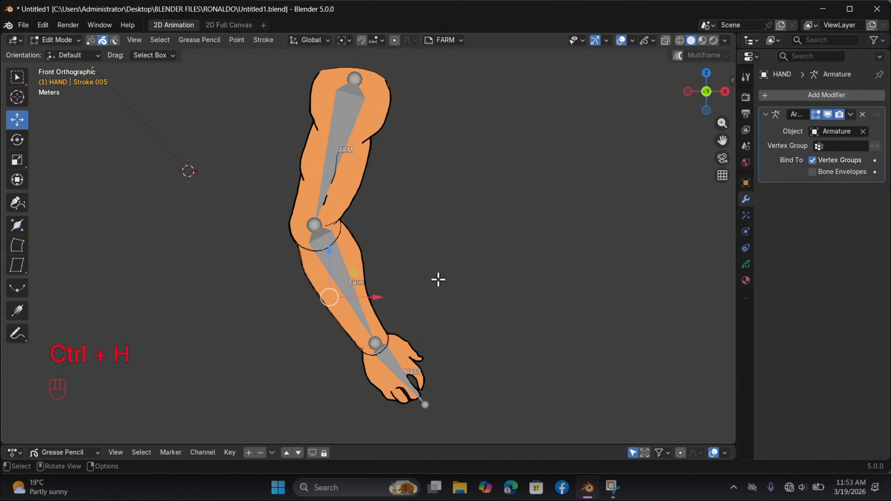
pyautogui.hotkey('shift', 'h')
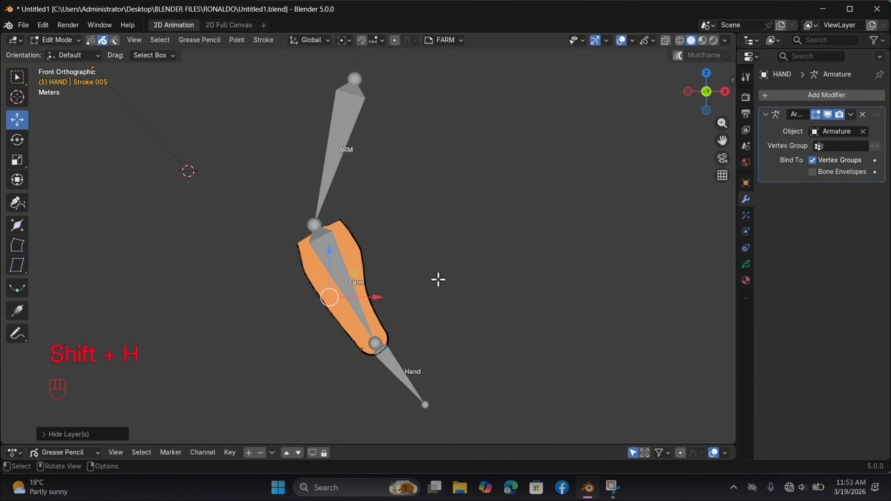
pyautogui.click(471, 283)
pyautogui.click(56, 40)
pyautogui.click(71, 52)
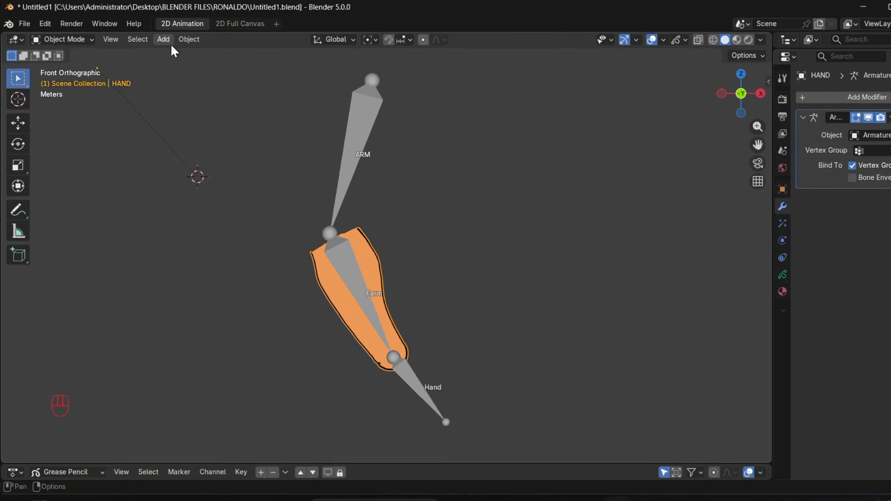
# Step: Add a Bézier circle, rotate it 90° about the X axis and place it beside the hand bone
pyautogui.click(155, 40)
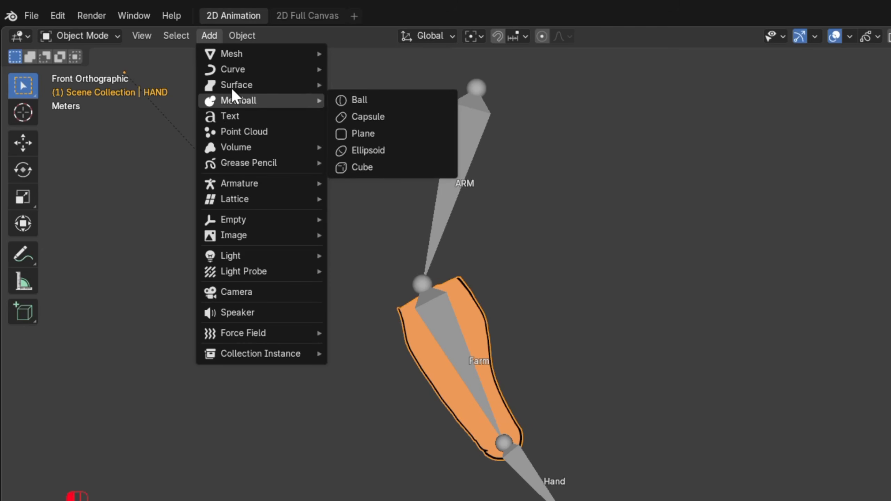
pyautogui.moveTo(242, 71)
pyautogui.click(362, 85)
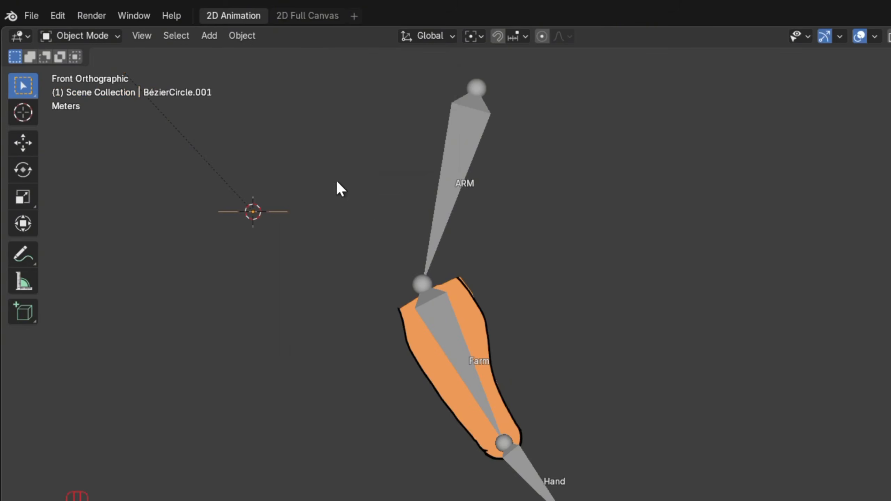
pyautogui.write('r')
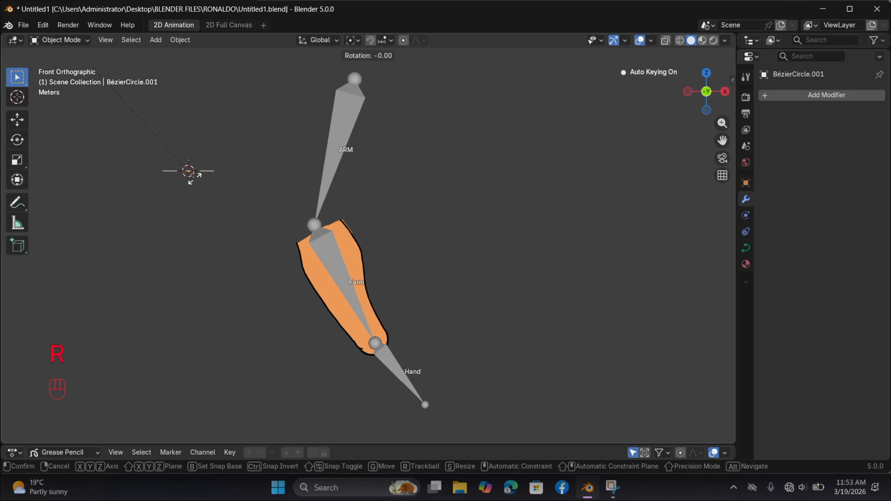
pyautogui.write('x90')
pyautogui.click(192, 178)
pyautogui.press('g')
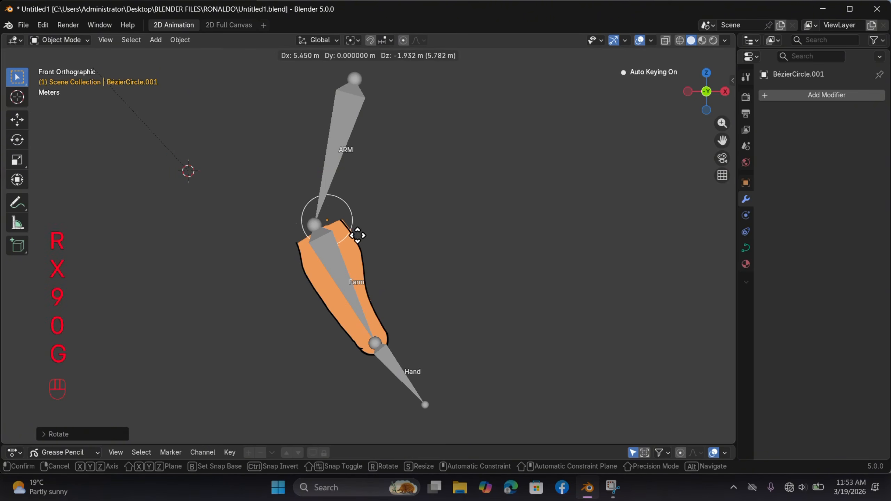
pyautogui.click(448, 328)
# Step: Enlarge the Bézier circle beside the hand bone
pyautogui.press('s')
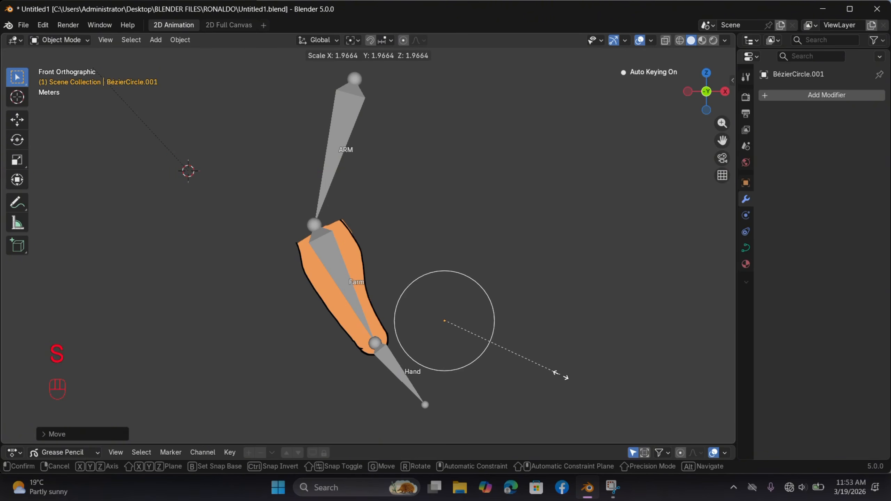
pyautogui.rightClick(562, 370)
pyautogui.press('.')
pyautogui.click(461, 359)
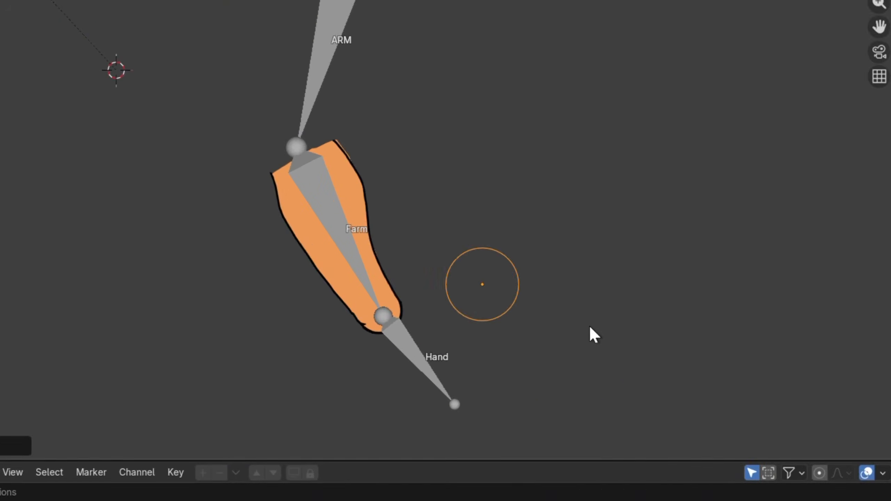
pyautogui.press('s')
pyautogui.click(704, 325)
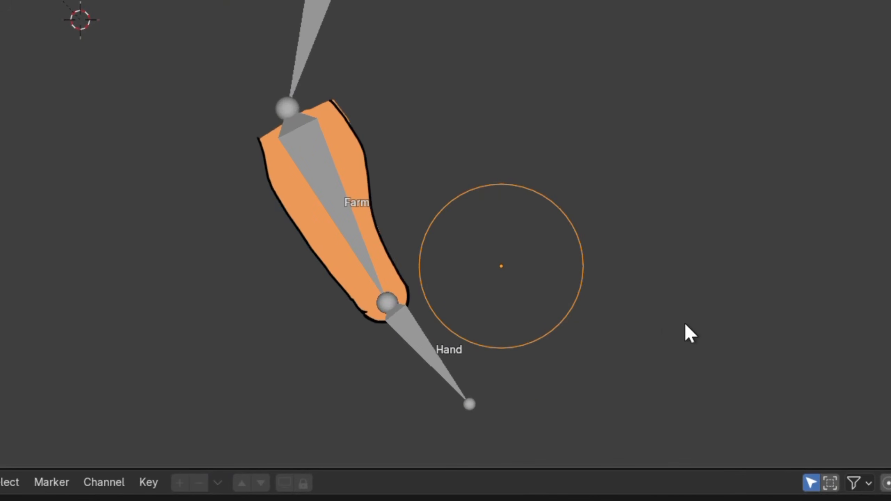
pyautogui.press('s')
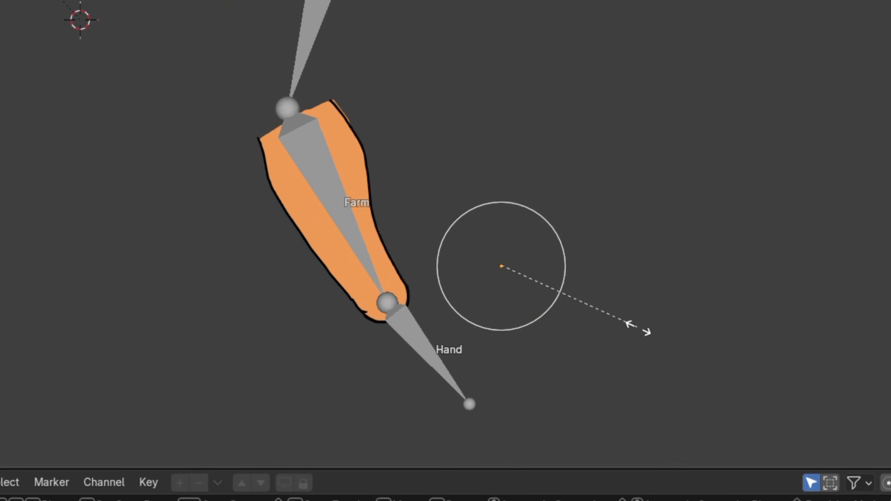
pyautogui.click(636, 328)
# Step: Shrink the Bézier circle and move it over the wrist joint at the end of the forearm
pyautogui.keyDown('shift'); pyautogui.moveTo(579, 318); pyautogui.dragTo(539, 170, button='middle'); pyautogui.keyUp('shift')
pyautogui.scroll(2, 462, 113)
pyautogui.scroll(4, 463, 116)
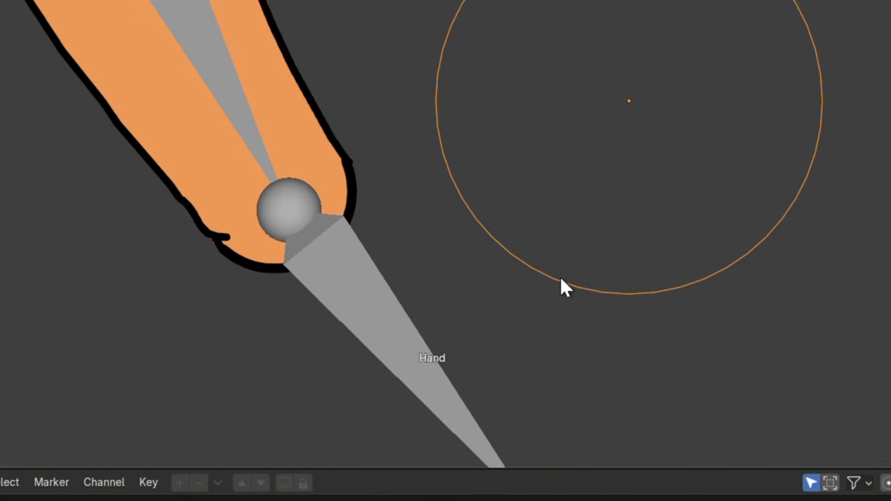
pyautogui.press('s')
pyautogui.click(667, 259)
pyautogui.press('g')
pyautogui.click(347, 300)
pyautogui.press('g')
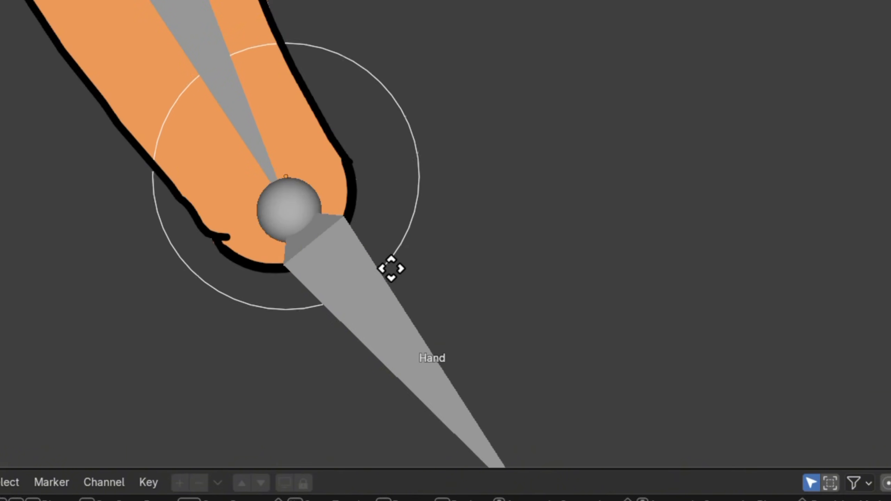
pyautogui.click(390, 268)
# Step: Refine the circle's size and position to match the rounded wrist end of the forearm
pyautogui.scroll(2, 391, 270)
pyautogui.click(430, 272)
pyautogui.click(588, 288)
pyautogui.press('s')
pyautogui.click(620, 323)
pyautogui.scroll(2, 593, 330)
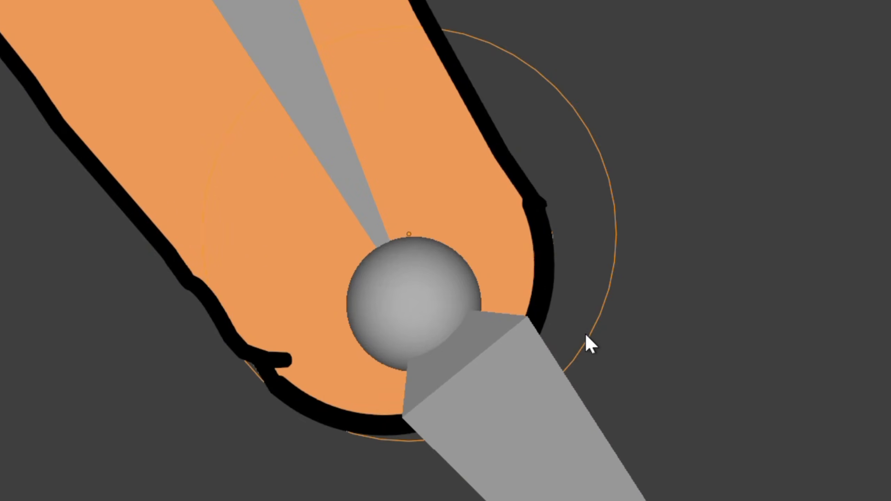
pyautogui.press('g')
pyautogui.click(540, 374)
pyautogui.press('s')
pyautogui.click(669, 358)
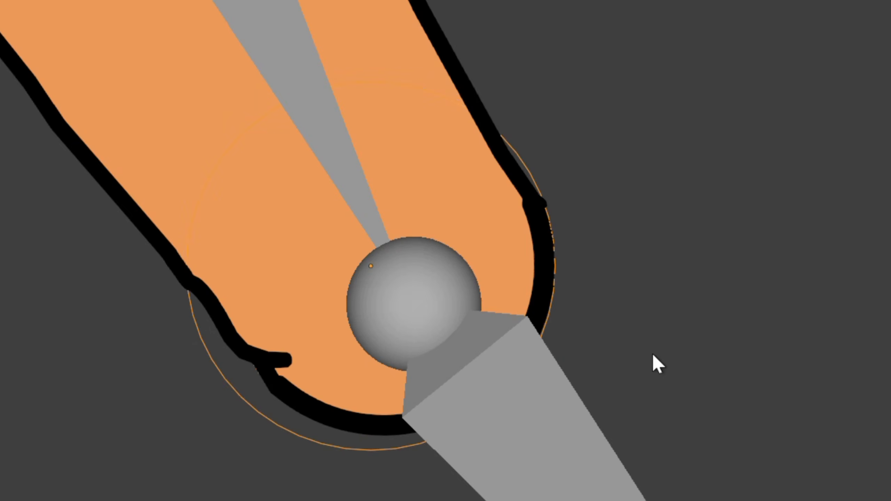
pyautogui.press('s')
pyautogui.click(581, 339)
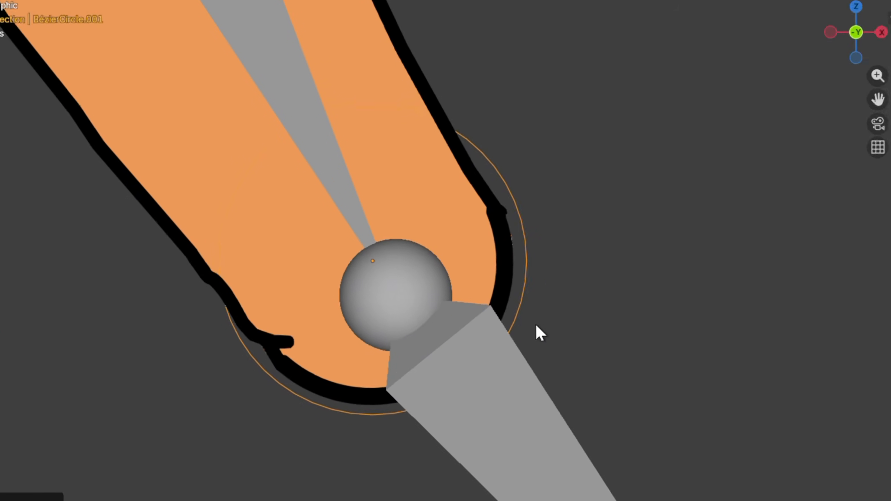
# Step: Bring the circle forward along the global Y axis and rescale it to follow the forearm's curved wrist outline
pyautogui.press('g')
pyautogui.press('g')
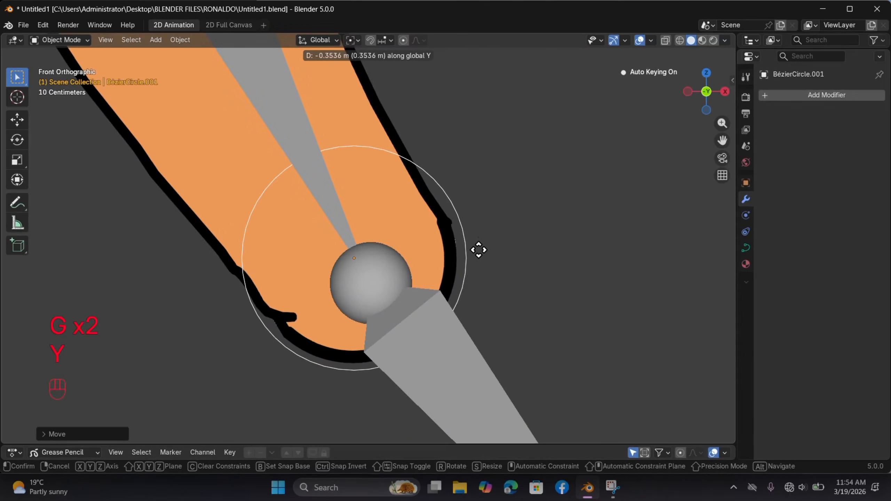
pyautogui.press('y')
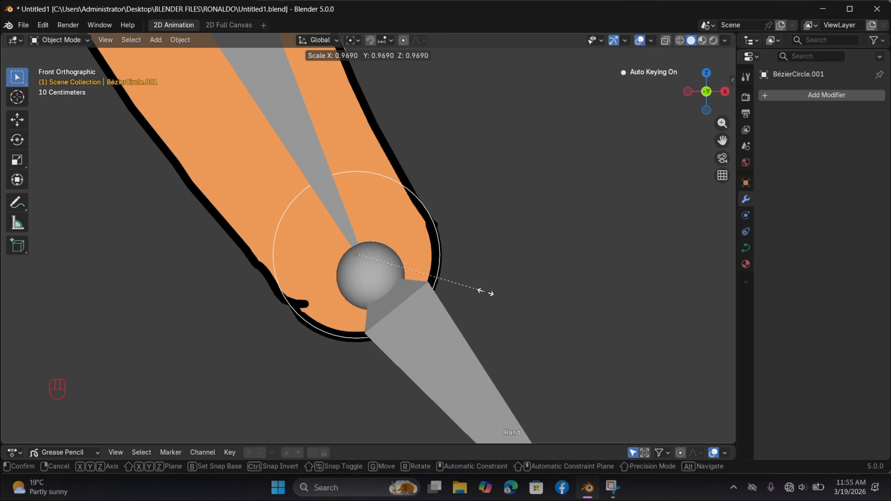
pyautogui.click(488, 295)
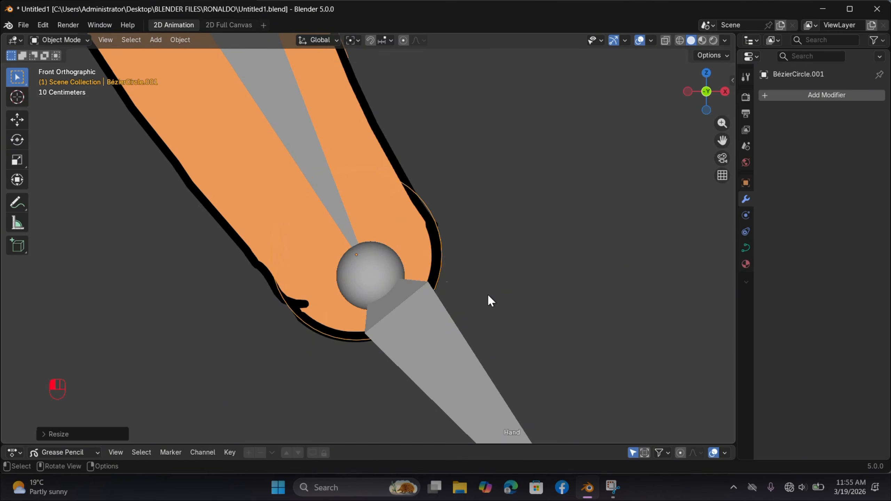
pyautogui.scroll(-1, 498, 294)
pyautogui.keyDown('shift'); pyautogui.click(484, 301); pyautogui.keyUp('shift')
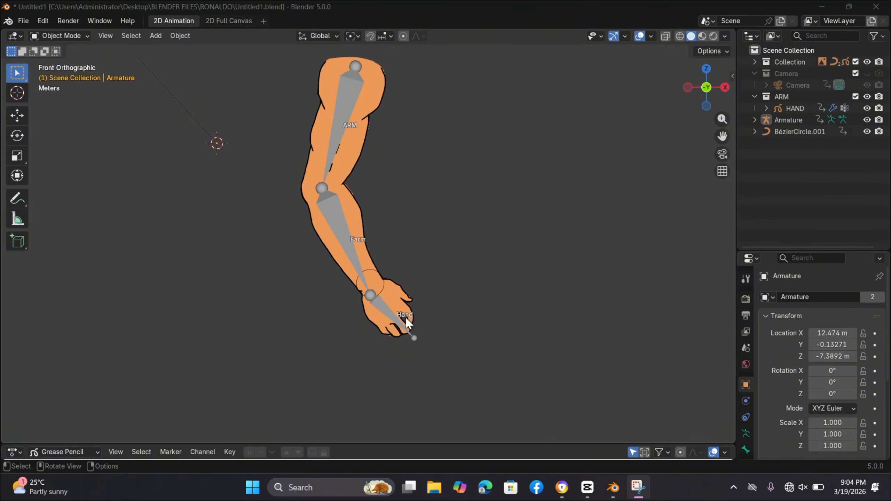
# Step: Put the armature into Edit Mode and turn on X-ray to see through the drawing at the wrist
pyautogui.click(381, 300)
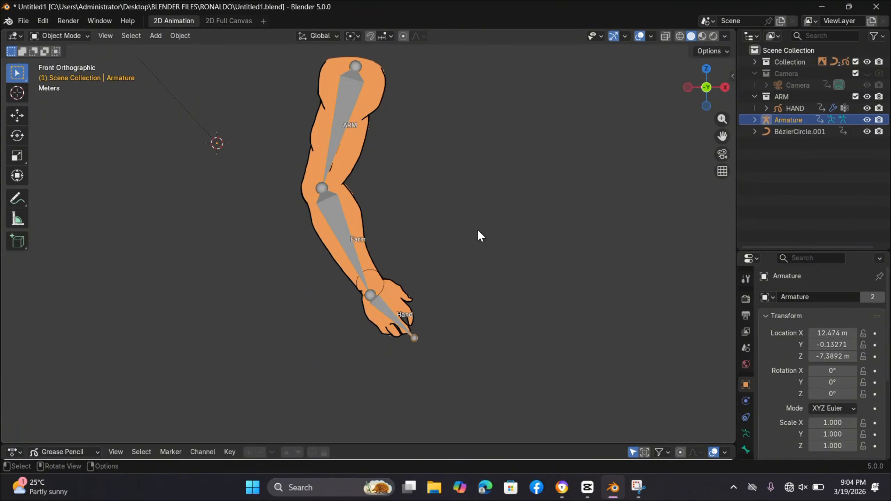
pyautogui.press('Tab')
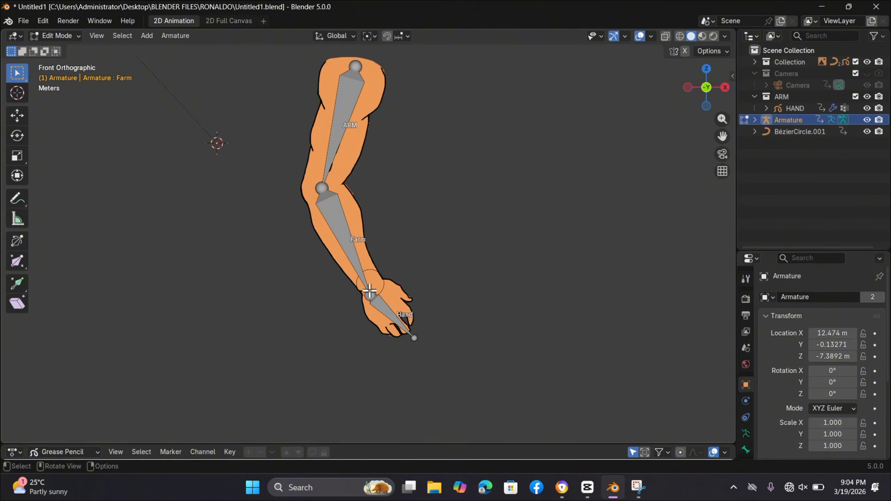
pyautogui.scroll(4, 441, 307)
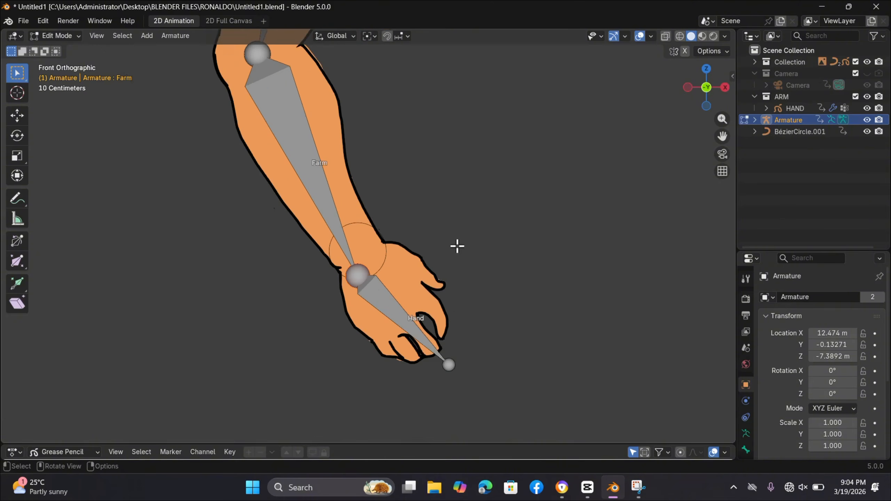
pyautogui.scroll(2, 457, 253)
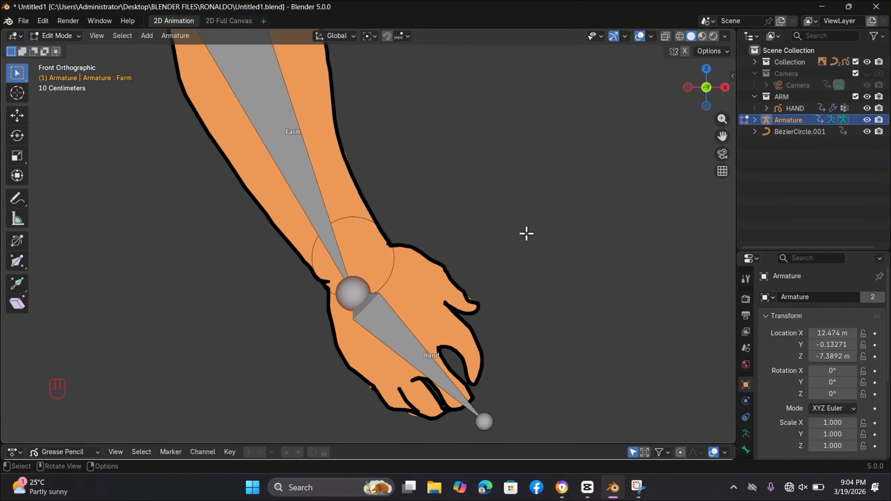
pyautogui.hotkey('alt', 'z')
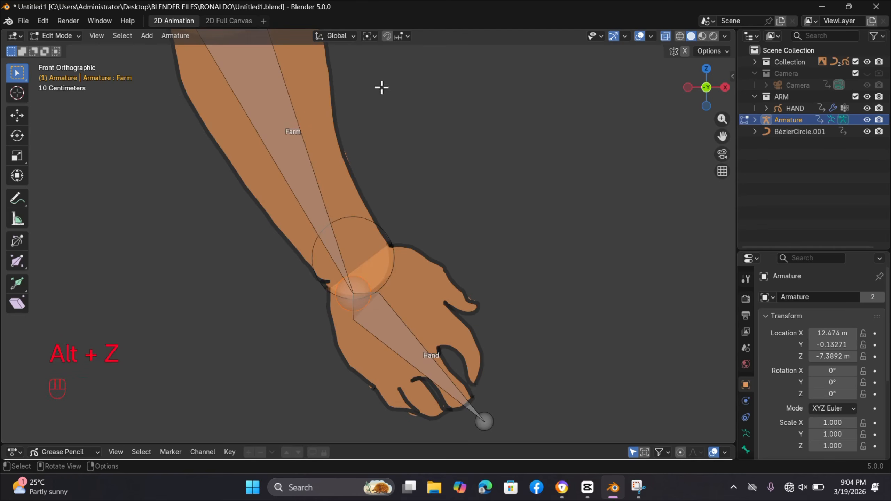
# Step: Show the origins of all objects and move the wrist joint between Farm and Hand onto the circle's origin
pyautogui.click(652, 36)
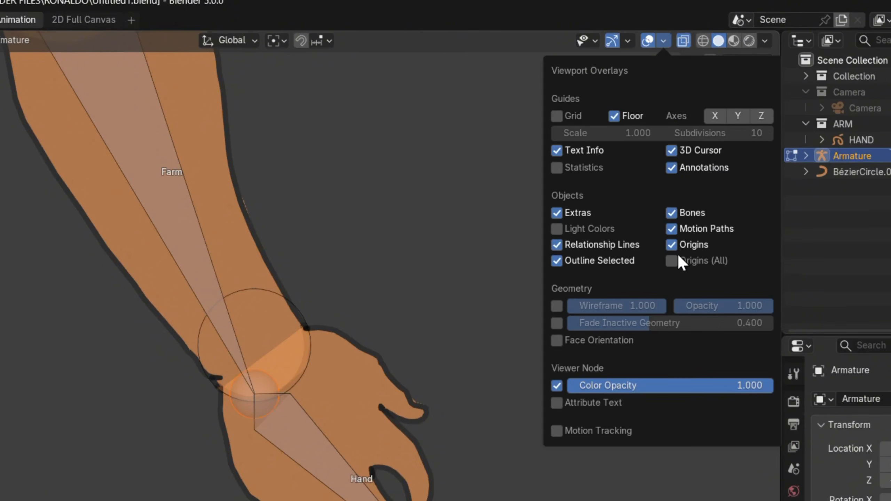
pyautogui.click(677, 258)
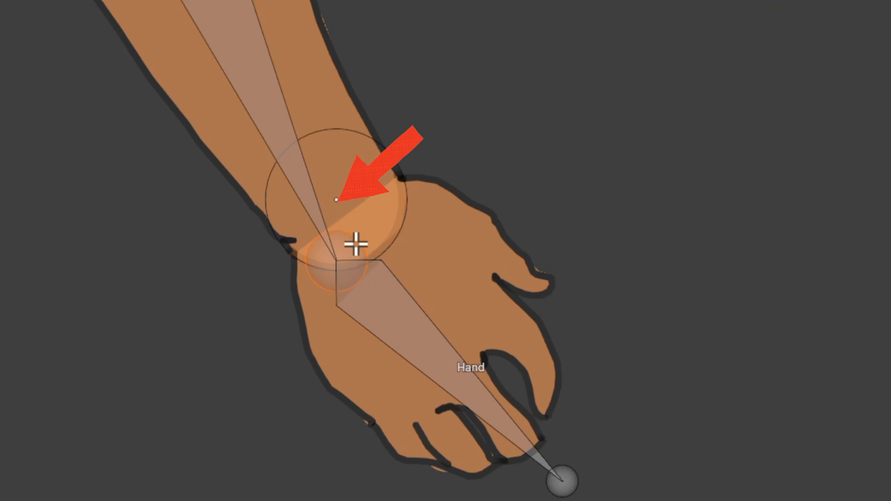
pyautogui.moveTo(356, 253); pyautogui.dragTo(358, 192)
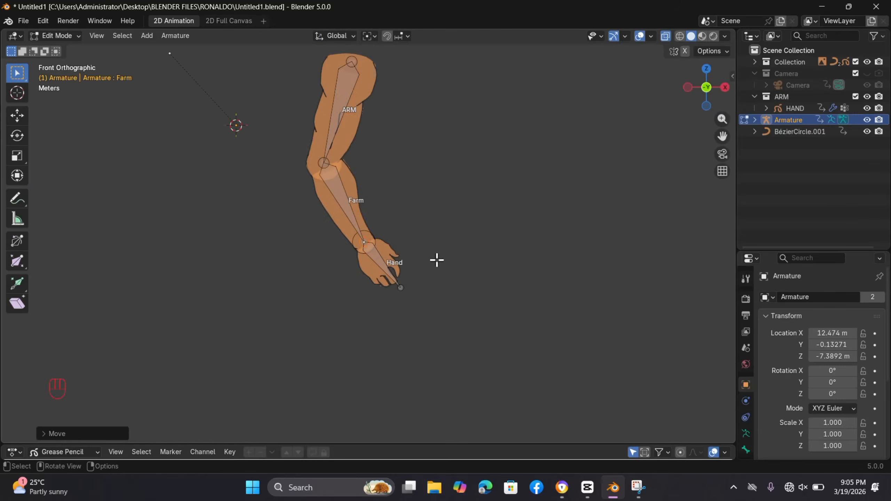
# Step: Turn off X-ray and return the armature to Object Mode
pyautogui.hotkey('alt', 'z')
pyautogui.click(58, 36)
pyautogui.click(67, 46)
pyautogui.scroll(1, 380, 159)
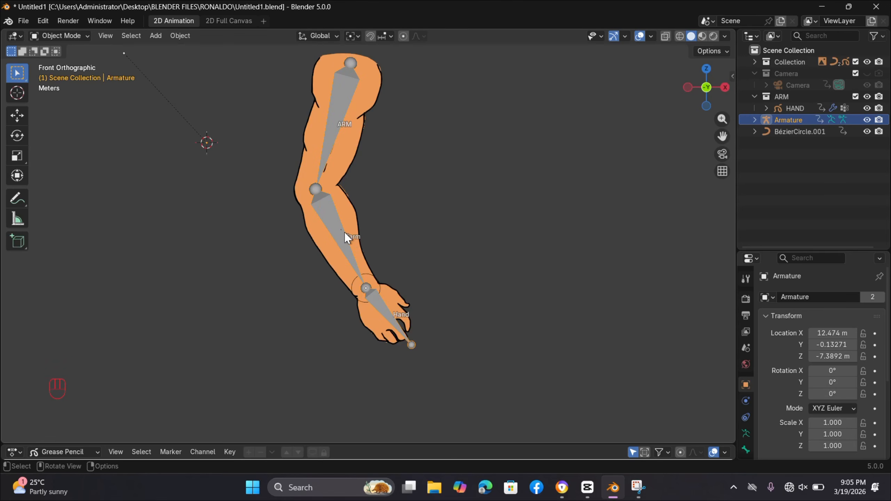
# Step: Put the armature into Pose Mode, bend the Farm bone at the elbow and swing the Hand bone up and back down
pyautogui.hotkey('ctrl', 'Tab')
pyautogui.press('r')
pyautogui.press('r')
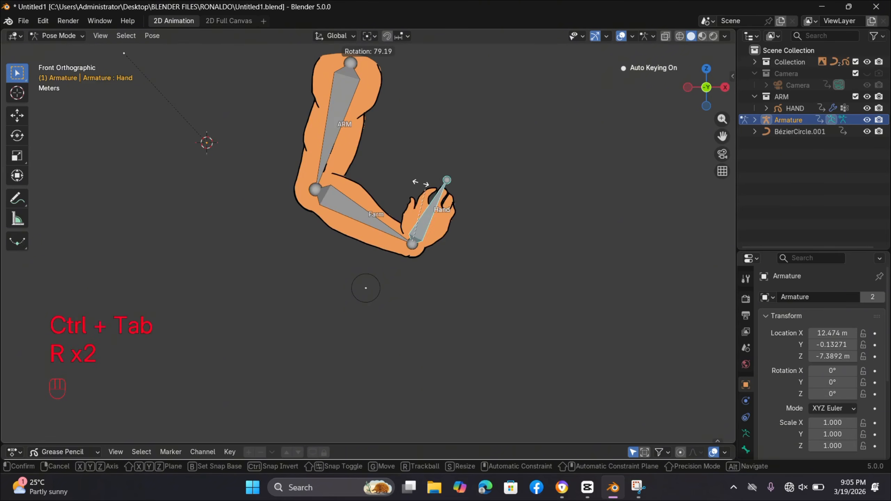
pyautogui.click(417, 183)
pyautogui.press('r')
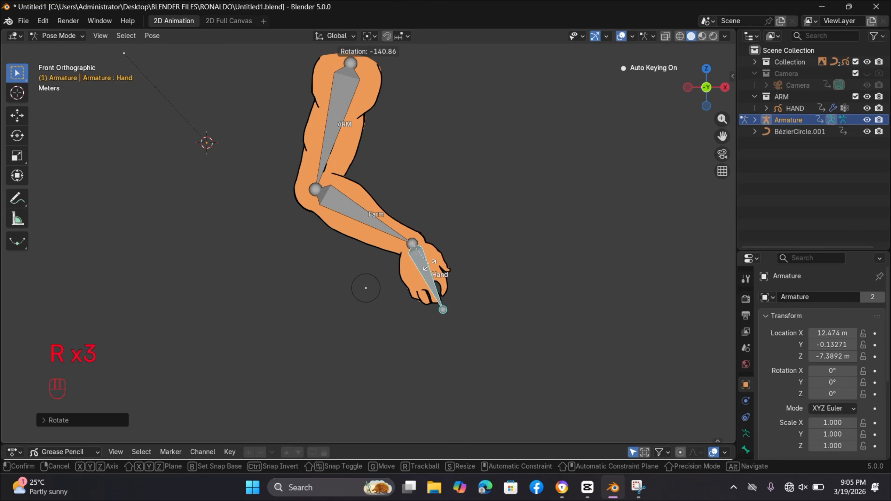
pyautogui.click(496, 236)
pyautogui.press('r')
pyautogui.click(446, 278)
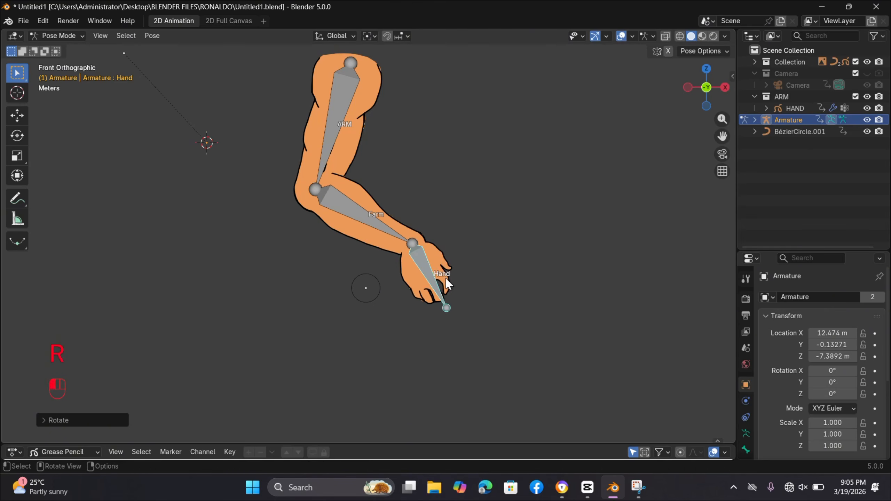
# Step: Raise the Farm bone until the forearm is almost horizontal and rotate the Hand bone nearly in line with it
pyautogui.click(391, 230)
pyautogui.press('r')
pyautogui.click(456, 236)
pyautogui.click(457, 241)
pyautogui.press('r')
pyautogui.click(465, 235)
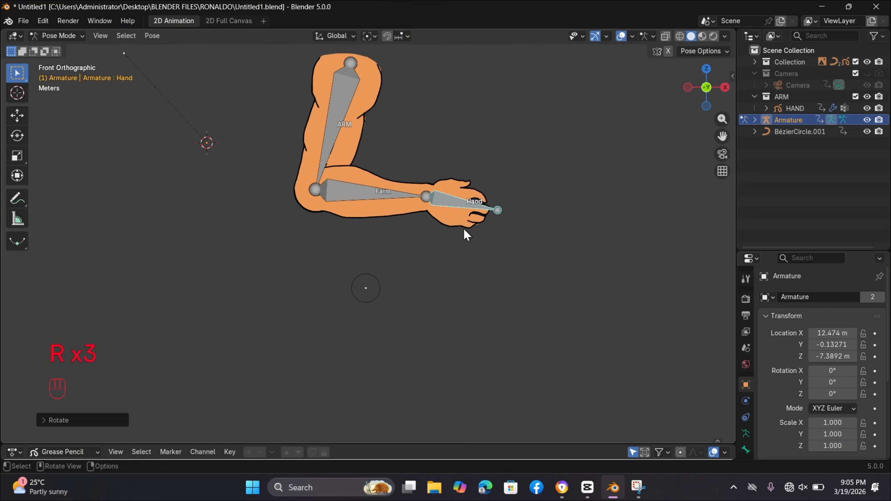
pyautogui.keyDown('shift'); pyautogui.scroll(3, 407, 147); pyautogui.keyUp('shift')
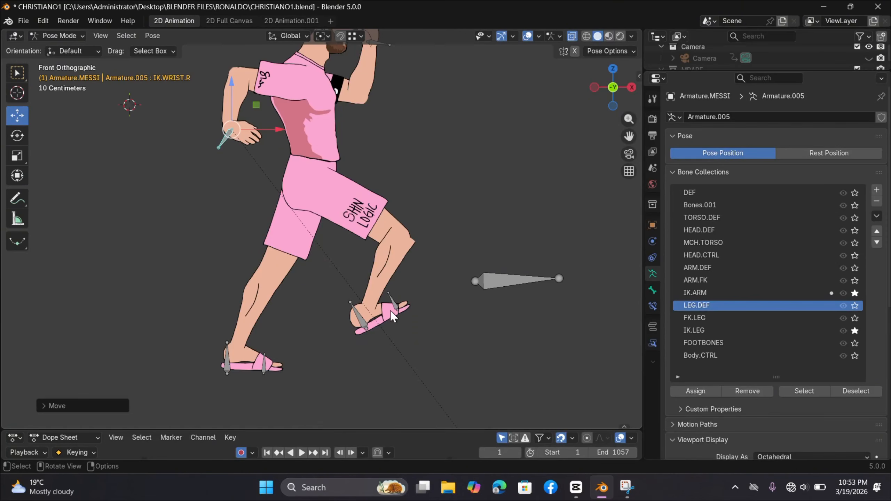
pyautogui.moveTo(400, 312); pyautogui.dragTo(410, 278)
pyautogui.scroll(2, 511, 247)
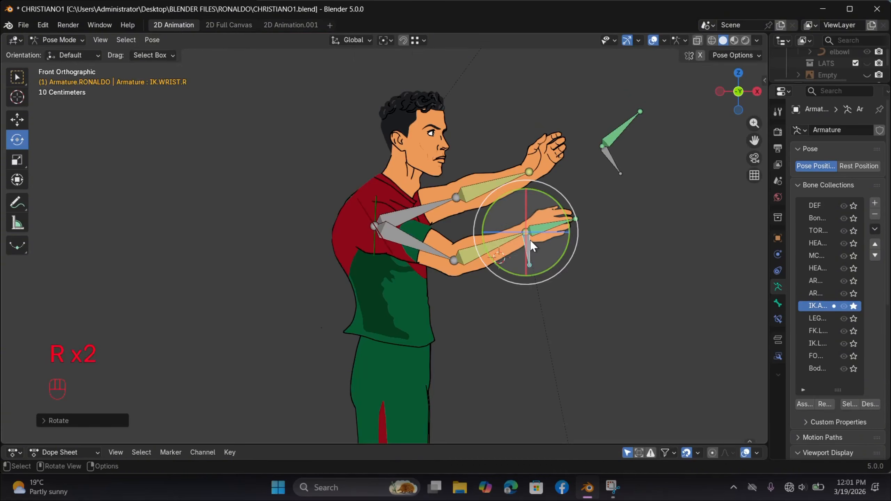
# Step: Lower IK.WRIST.R to waist level in front of the body, then rotate and lower IK.WRIST.L to repose the extended arm
pyautogui.press('g')
pyautogui.click(427, 356)
pyautogui.click(612, 137)
pyautogui.press('r')
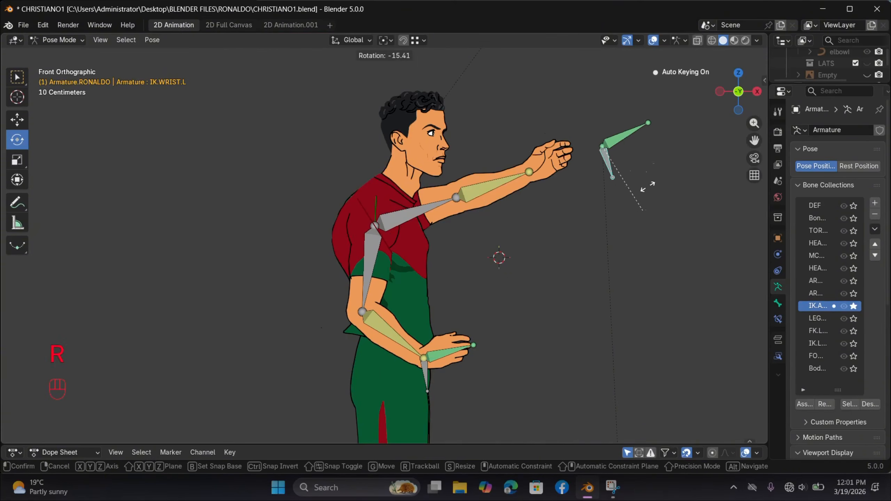
pyautogui.click(625, 176)
pyautogui.press('g')
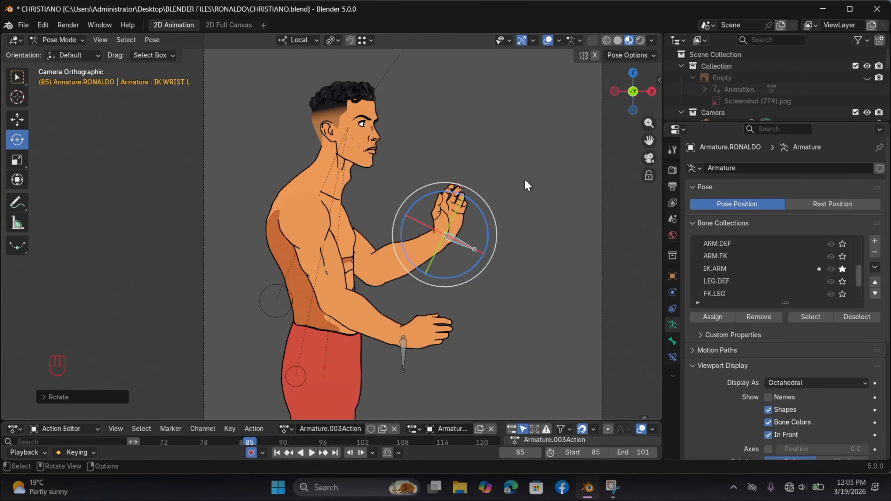
pyautogui.click(407, 352)
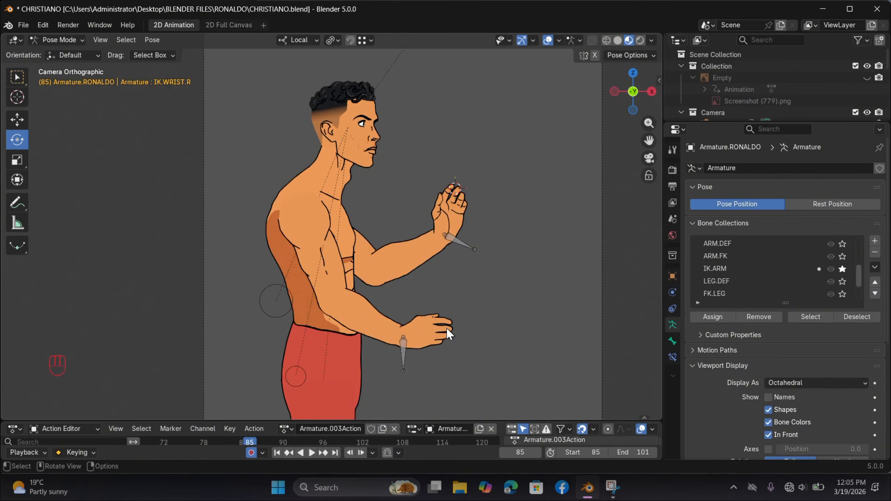
# Step: Alternately move and rotate the wrist IK control to bend the arm at the elbow and wrist into different poses
pyautogui.moveTo(452, 322); pyautogui.dragTo(453, 306)
pyautogui.press('g')
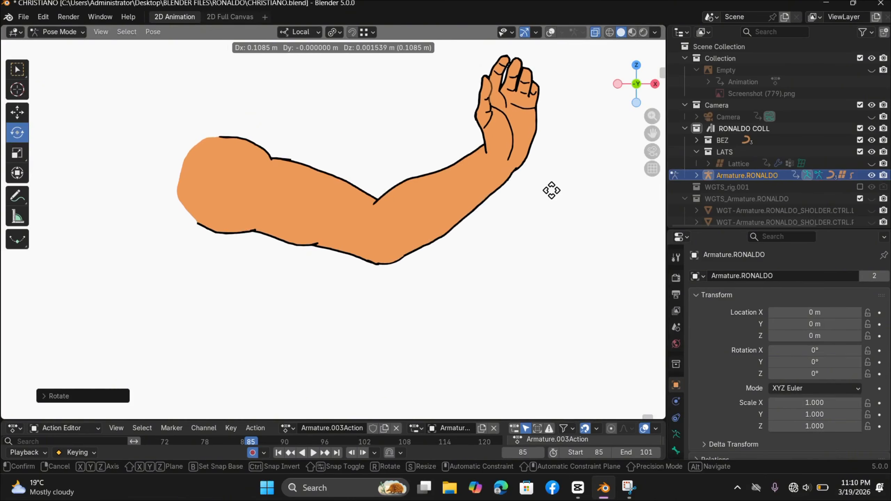
pyautogui.click(472, 199)
pyautogui.press('r')
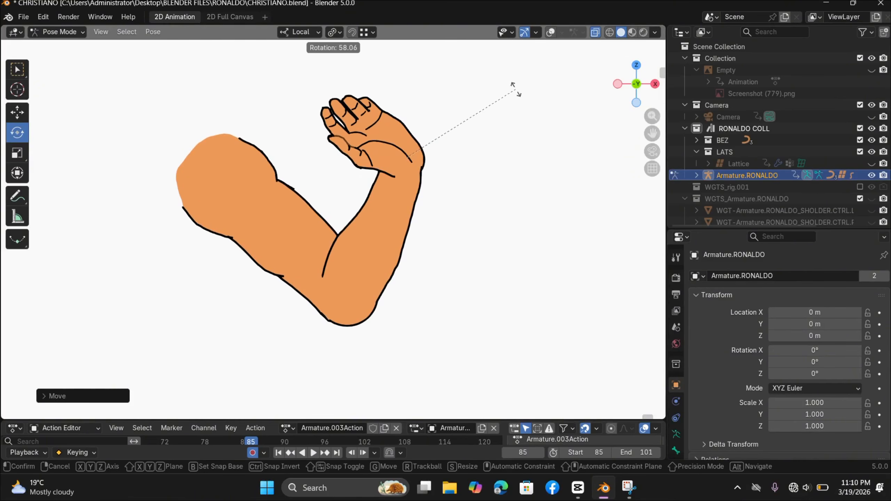
pyautogui.click(530, 259)
pyautogui.press('g')
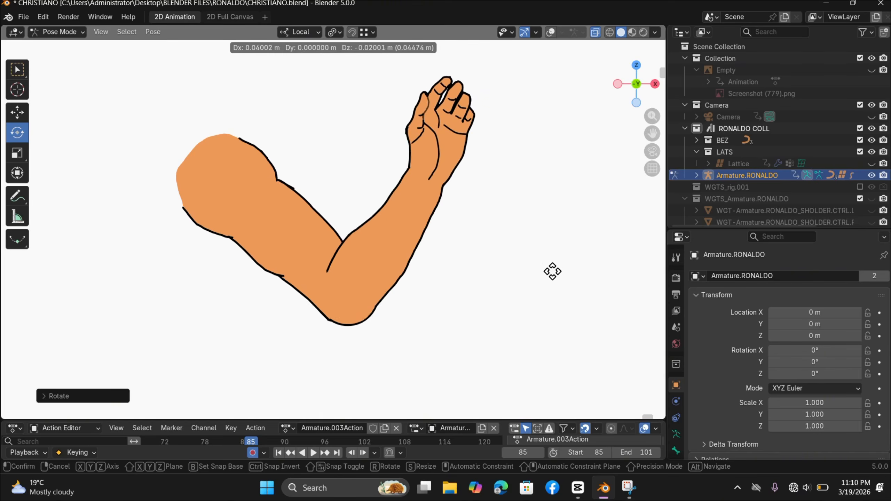
pyautogui.click(568, 274)
pyautogui.press('r')
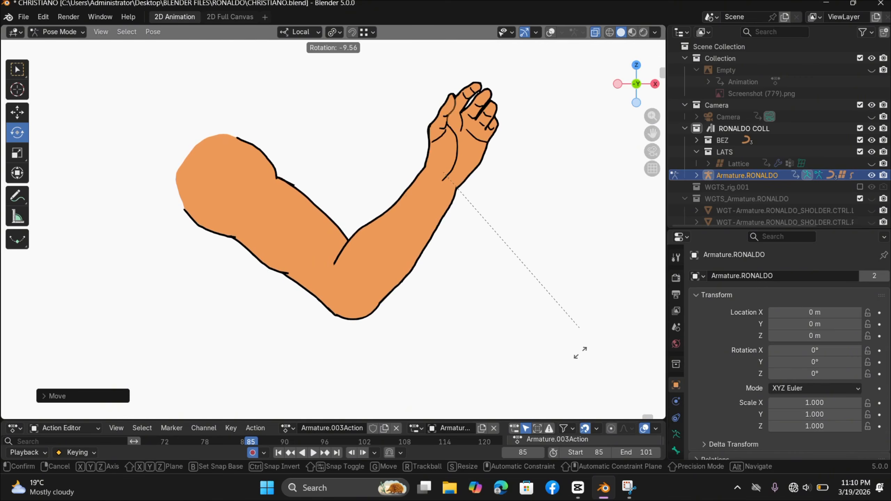